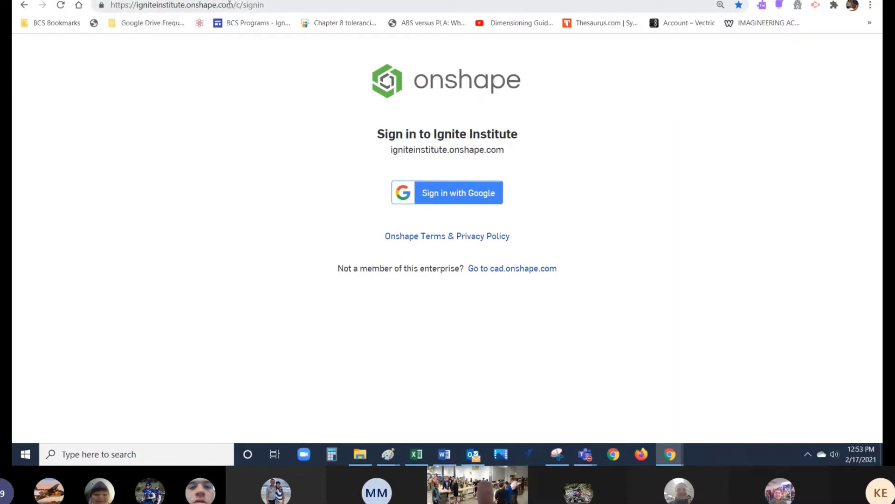
# - Sign in to the Ignite Institute enterprise through Google with the school account
pyautogui.click(469, 193)
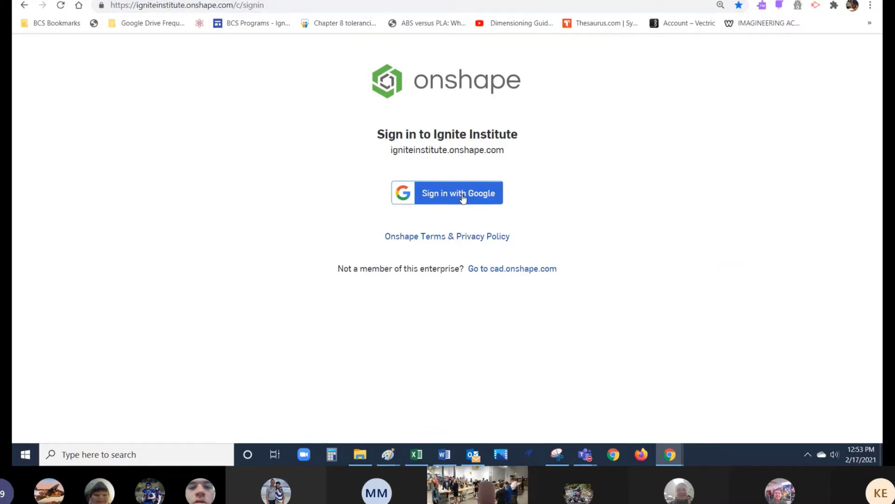
pyautogui.click(463, 198)
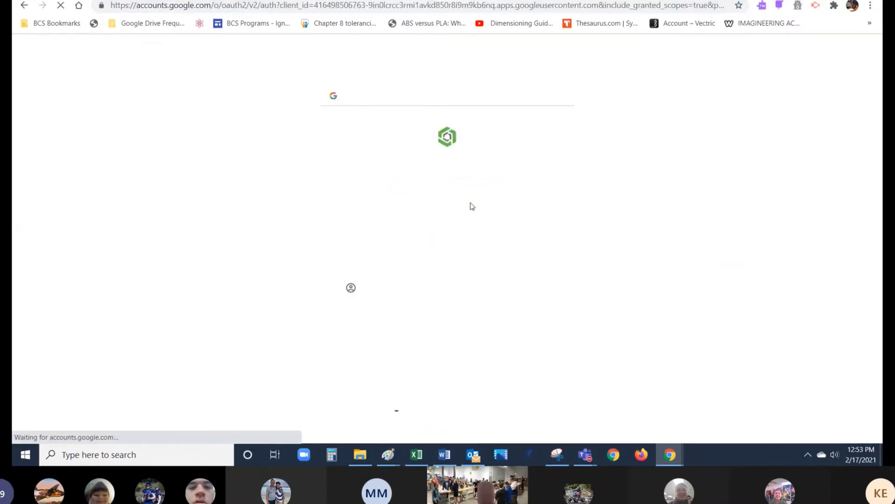
pyautogui.click(433, 233)
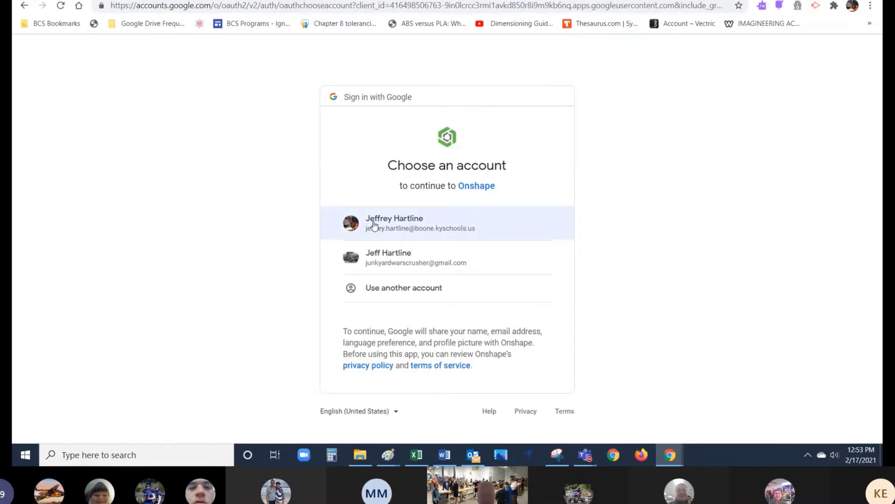
pyautogui.click(430, 223)
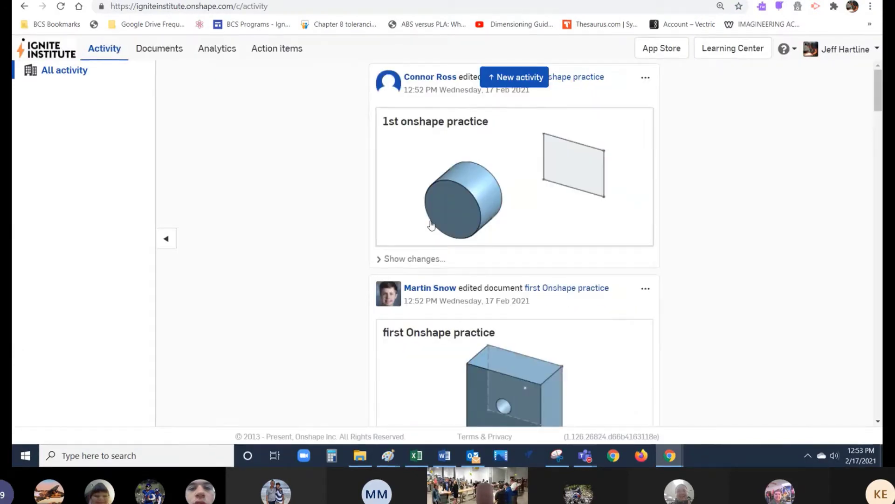
# - Open the documents overview and look through the folders and recently modified documents under My Onshape
pyautogui.click(156, 50)
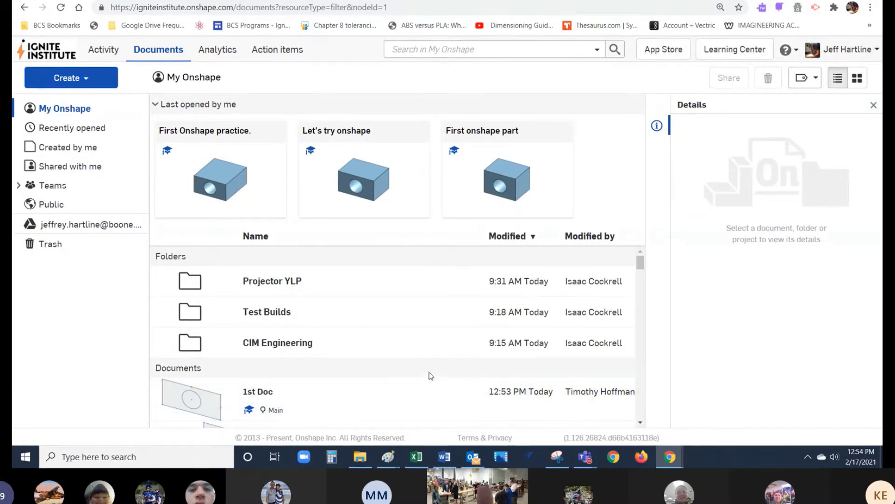
pyautogui.scroll(-5, 401, 359)
pyautogui.scroll(5, 401, 356)
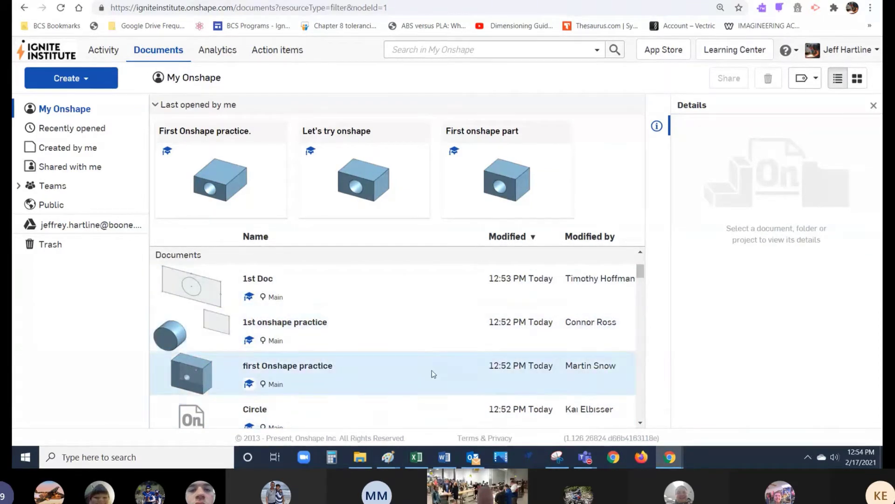
pyautogui.scroll(-1, 420, 364)
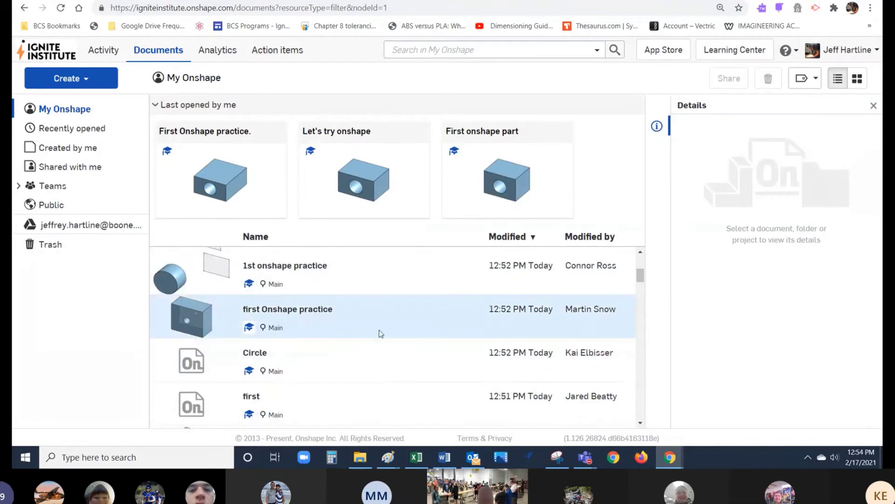
pyautogui.scroll(1, 368, 355)
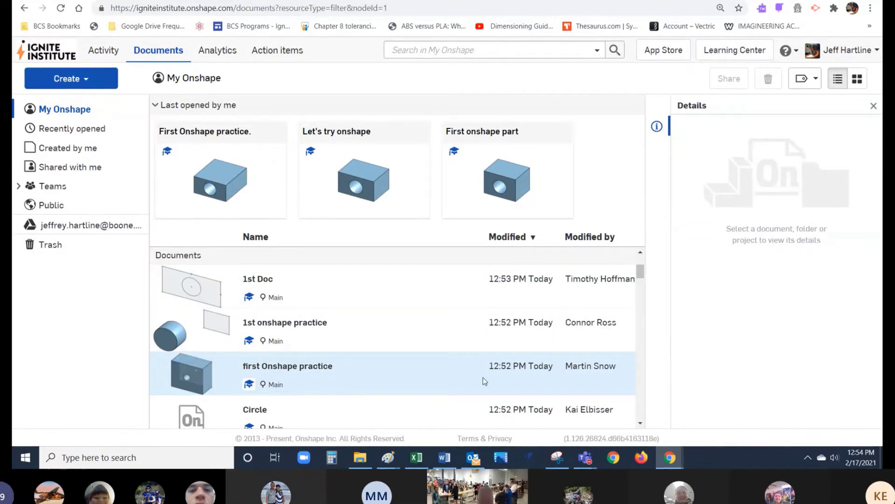
pyautogui.scroll(2, 373, 289)
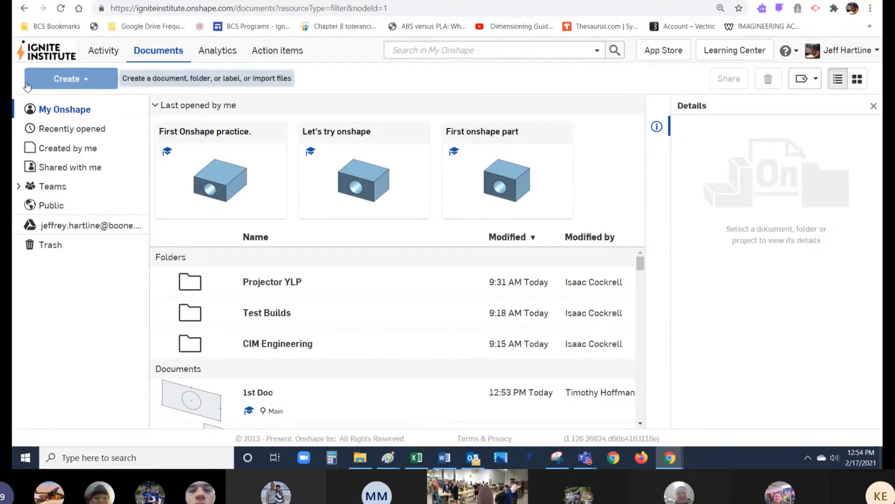
# - Create a new document named "First go at onshape"
pyautogui.click(89, 82)
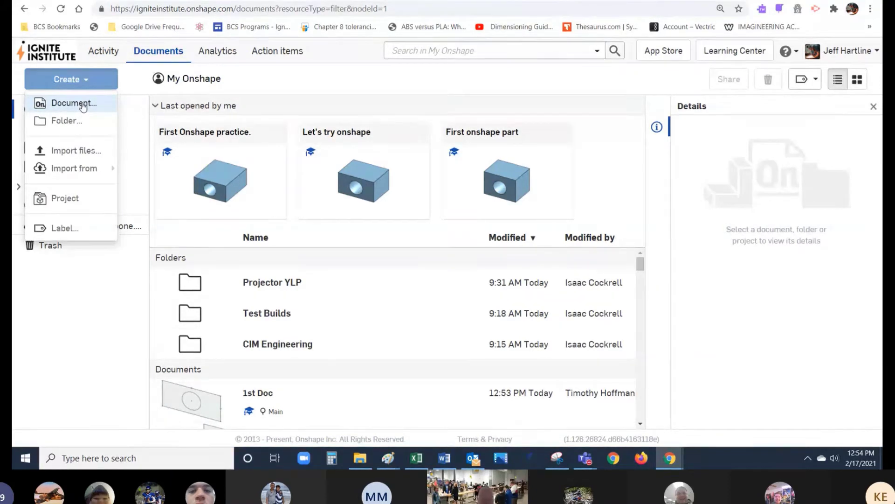
pyautogui.click(83, 106)
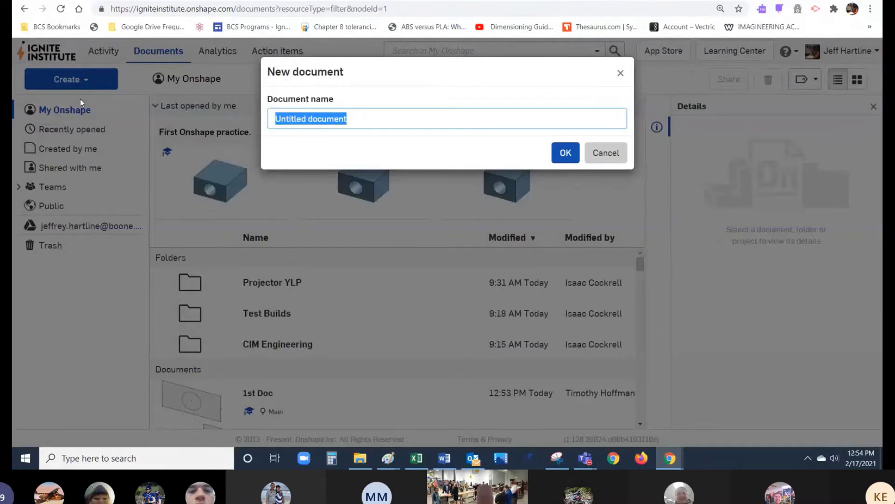
pyautogui.write('Fir')
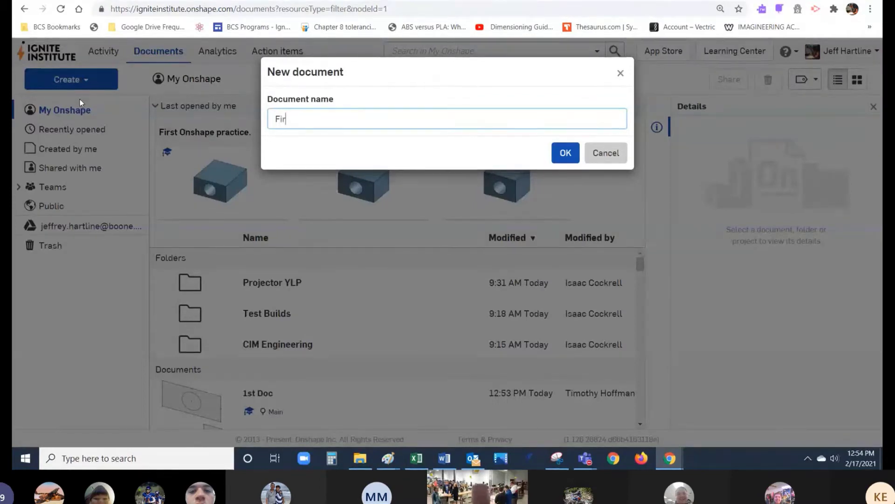
pyautogui.write('st go at on')
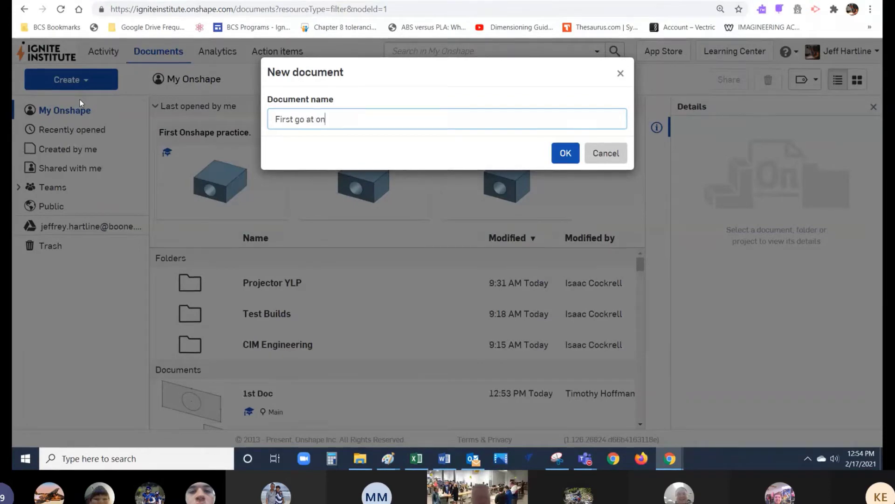
pyautogui.write('shape')
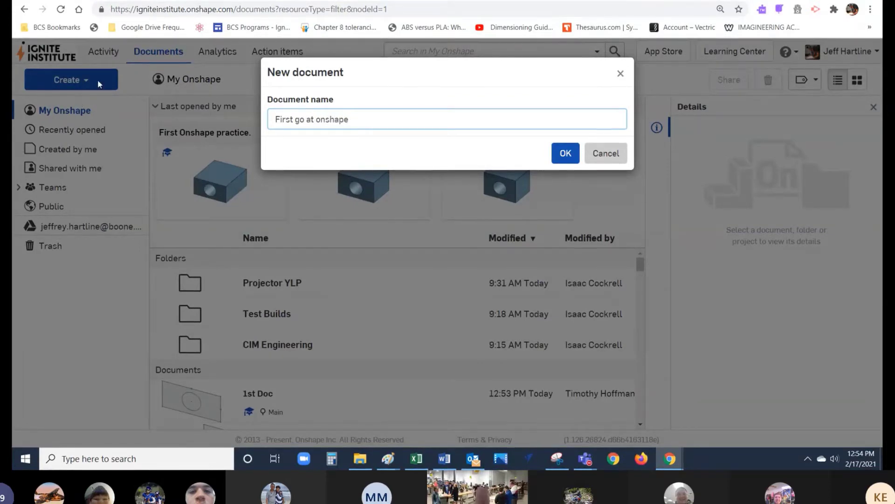
pyautogui.click(563, 157)
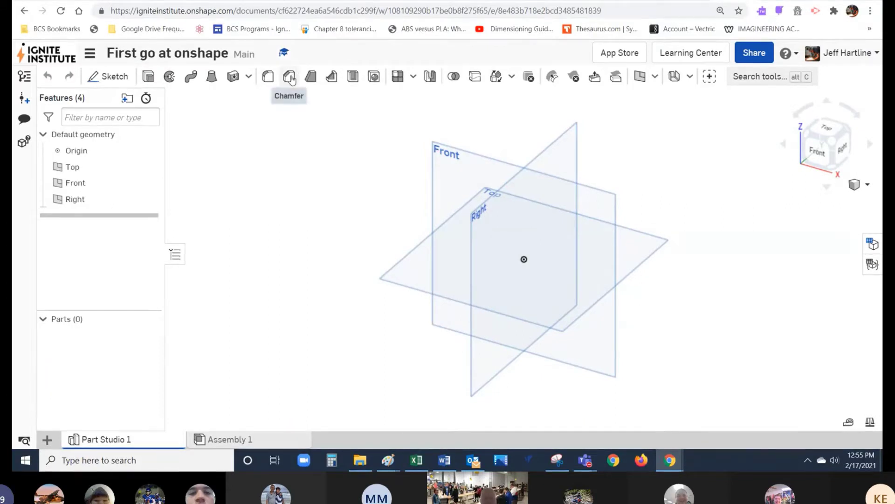
# - Start a new sketch on the Front plane and face it straight on
pyautogui.click(70, 150)
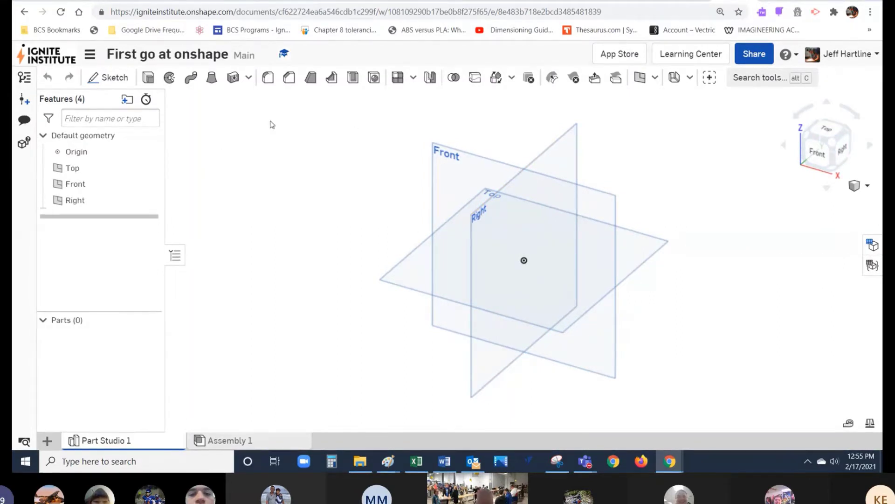
pyautogui.click(108, 79)
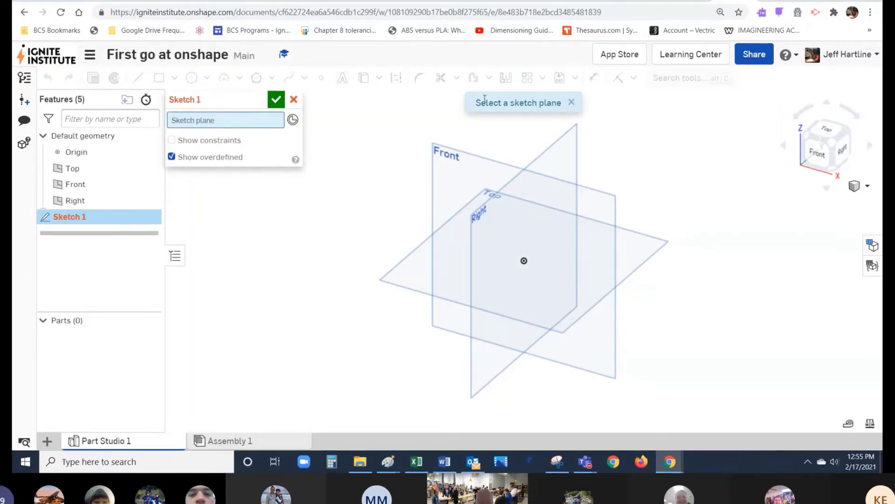
pyautogui.click(440, 149)
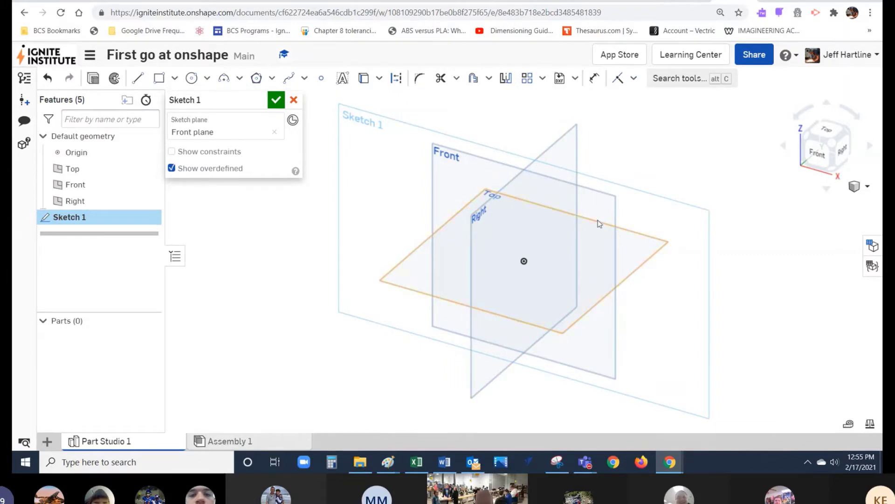
pyautogui.click(817, 161)
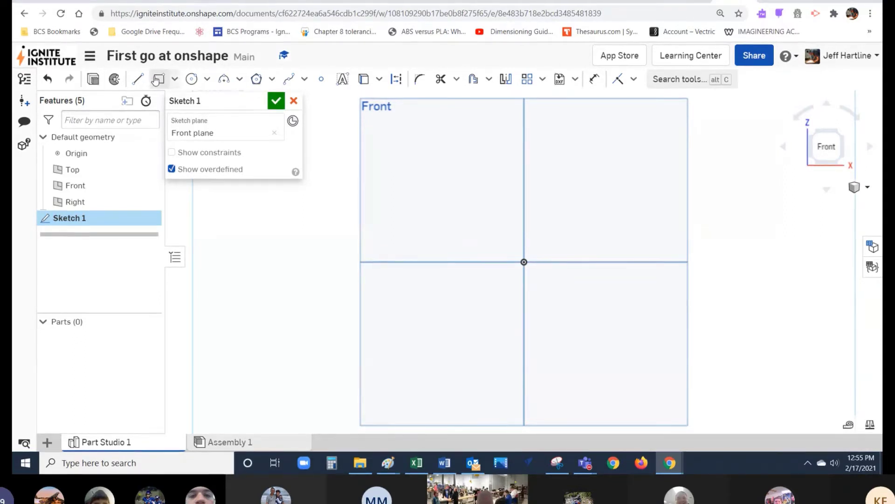
# - Sketch a corner rectangle about 3.36 in wide and 1.82 in high, starting at the origin and extending up and to the right
pyautogui.click(158, 80)
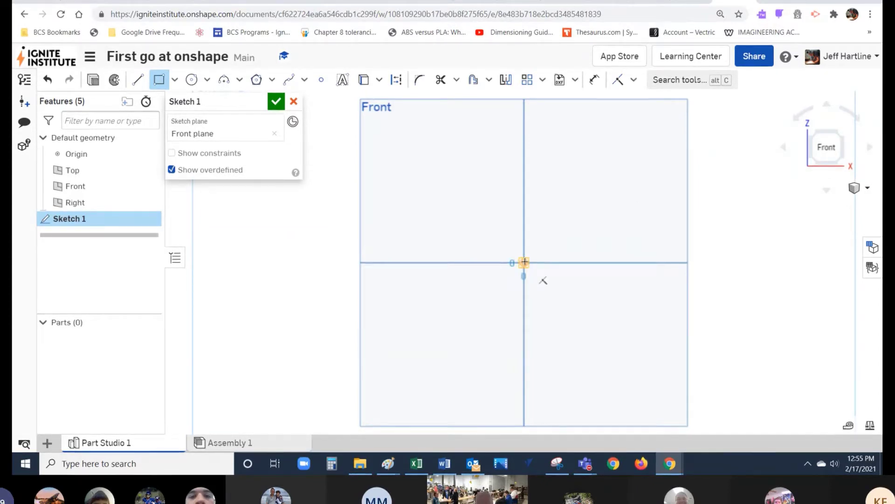
pyautogui.click(524, 262)
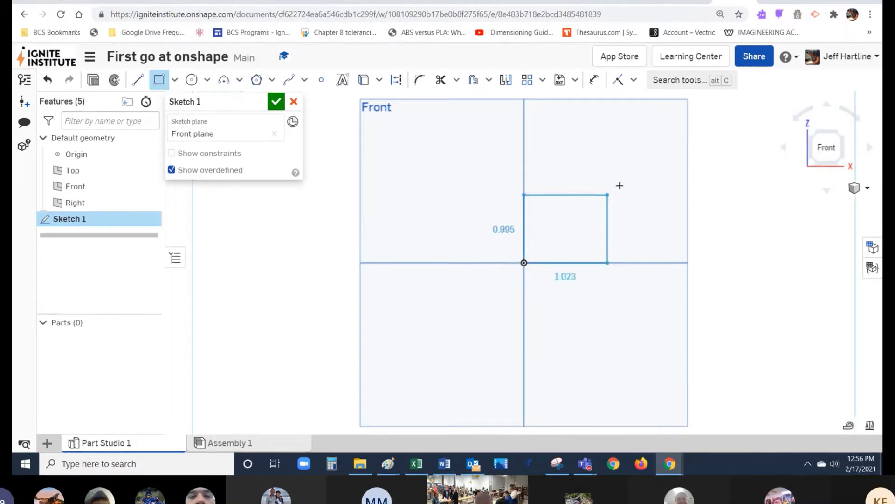
pyautogui.click(707, 164)
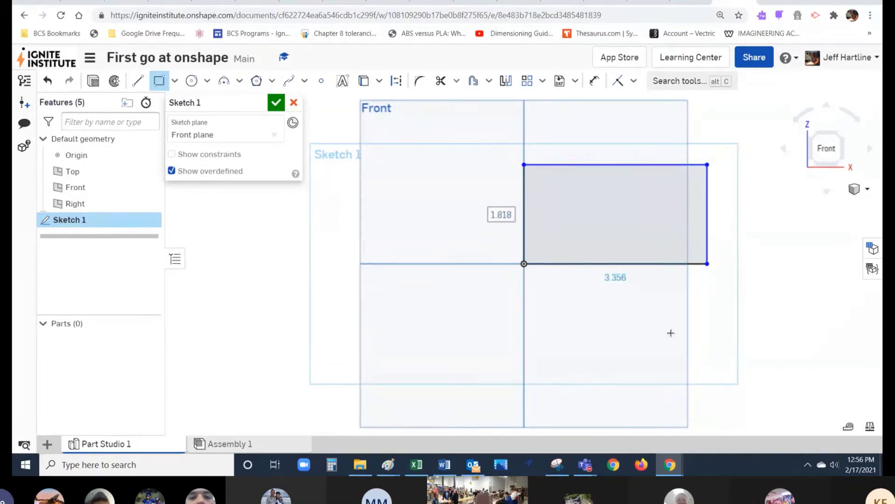
# - Sketch a circle about 1.05 in in diameter at the rectangle's center and finish the sketch
pyautogui.click(192, 82)
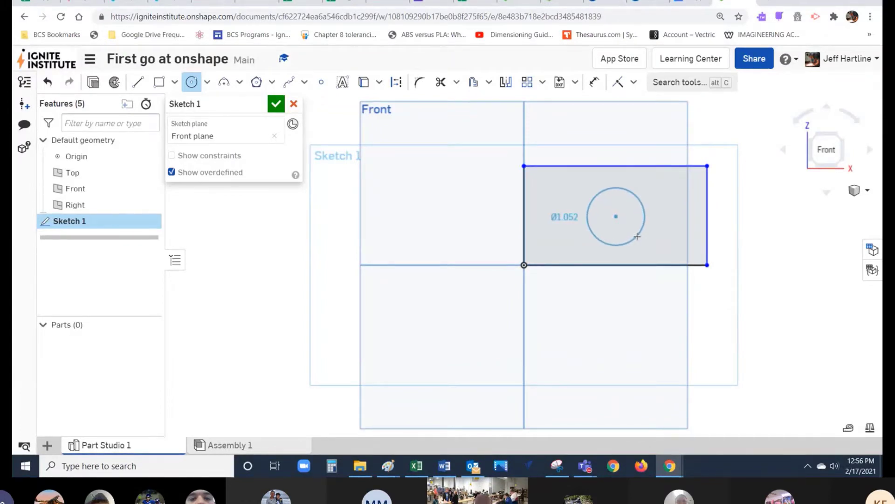
pyautogui.click(637, 236)
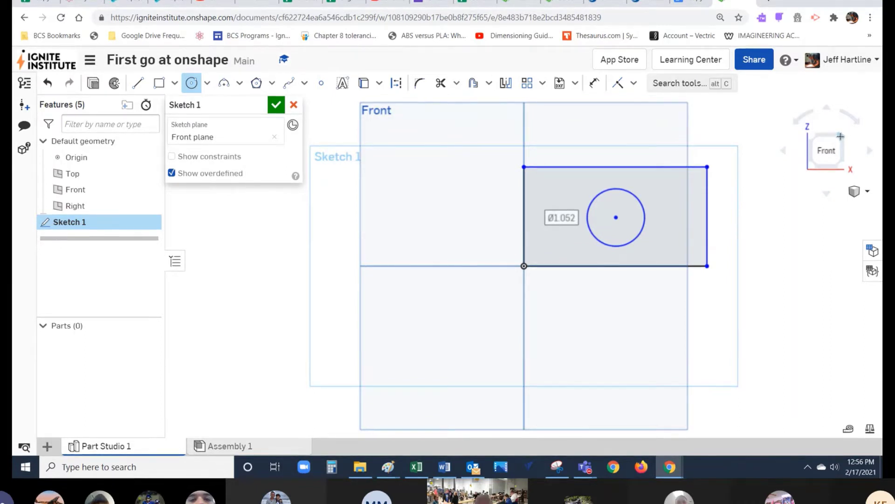
pyautogui.click(842, 134)
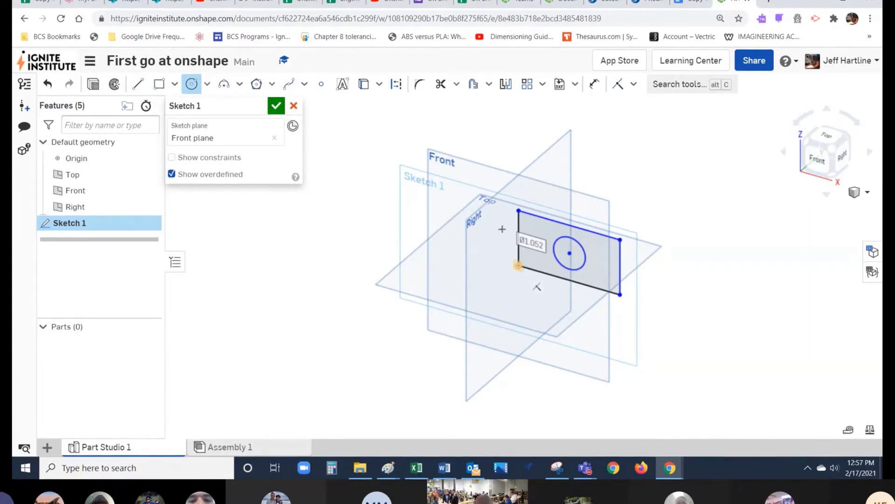
pyautogui.click(277, 109)
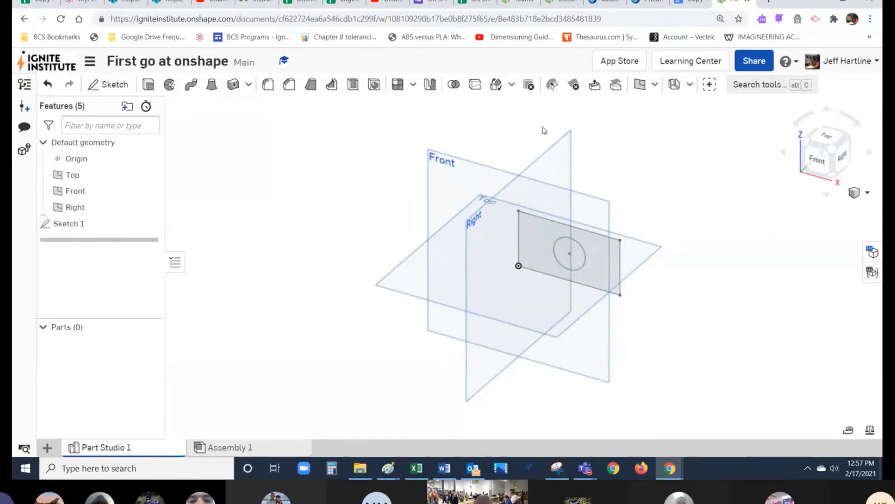
# - Extrude the rectangular region around the circle as a new solid with a blind depth of 2 in, leaving the circle out
pyautogui.click(148, 84)
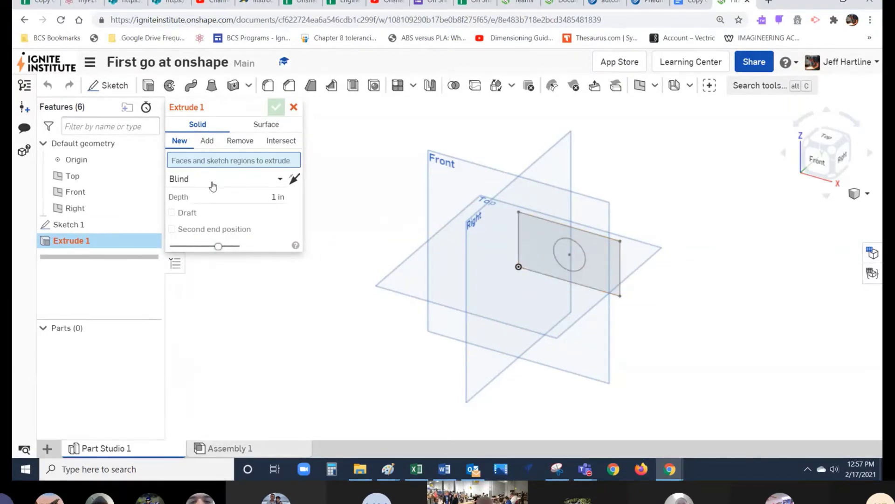
pyautogui.click(263, 198)
pyautogui.write('2')
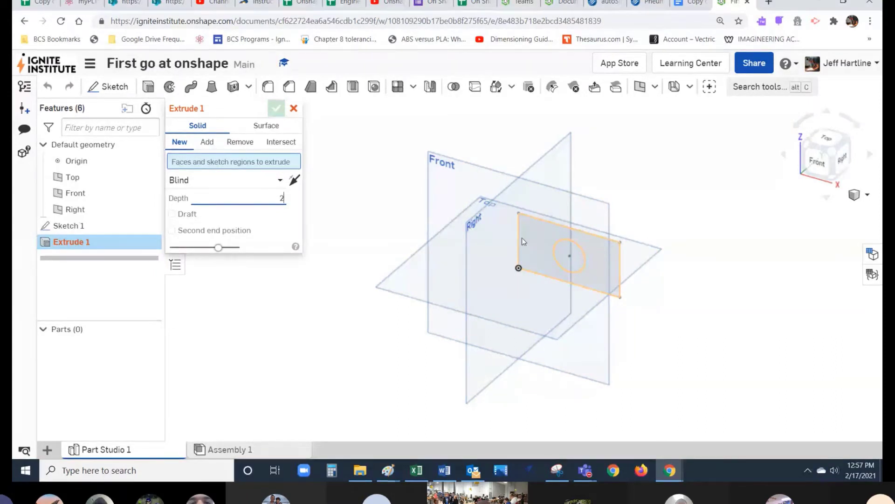
pyautogui.click(573, 259)
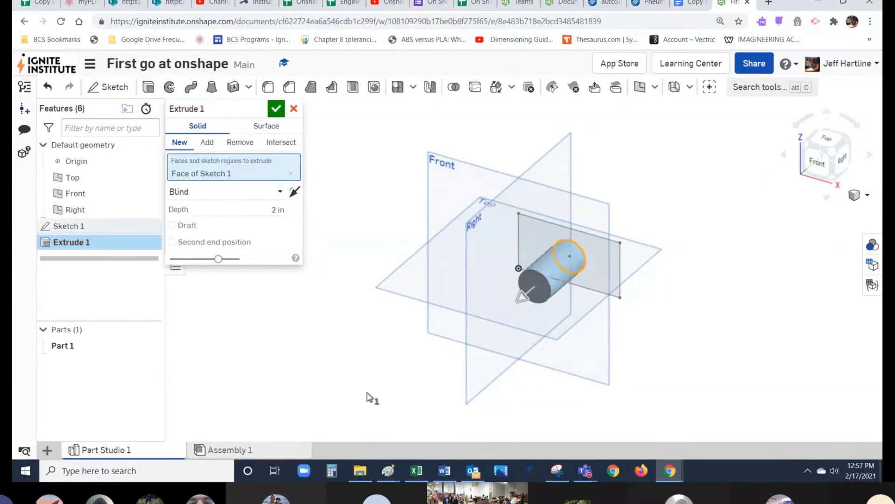
pyautogui.click(291, 174)
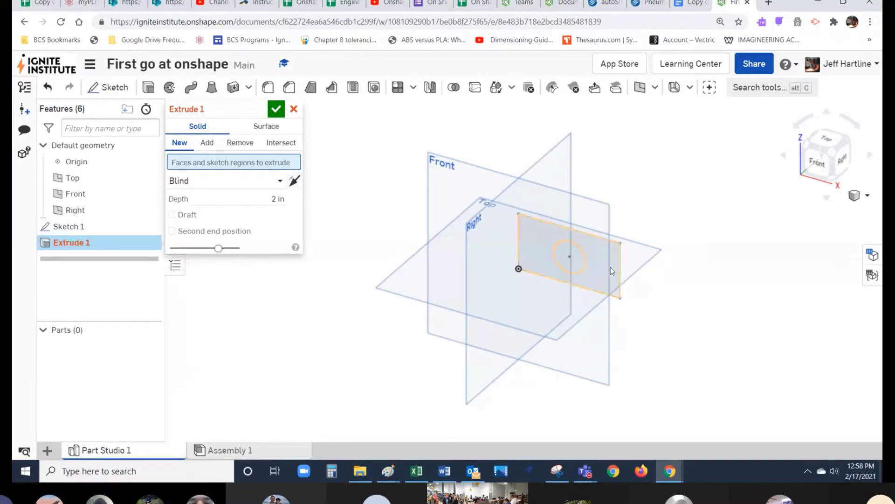
pyautogui.click(536, 241)
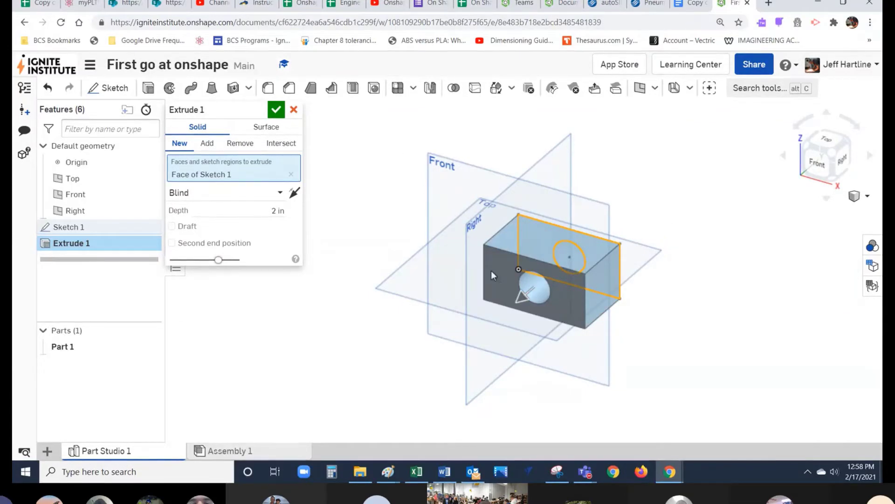
pyautogui.click(276, 111)
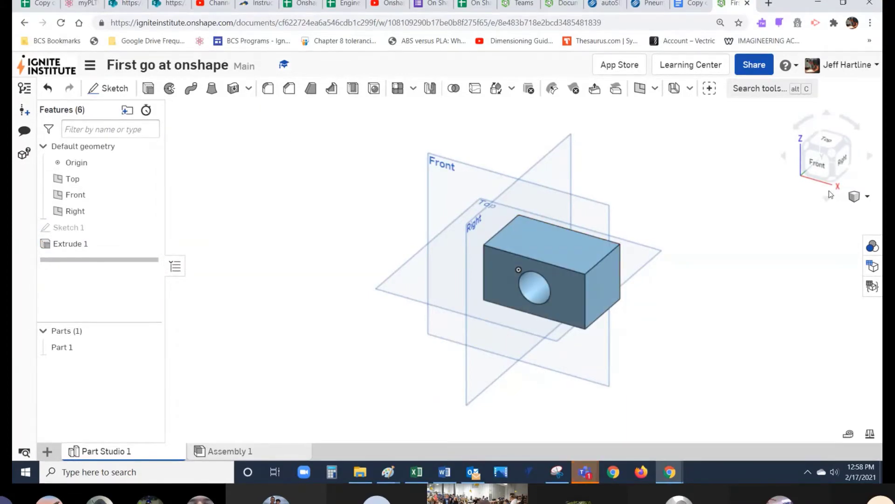
pyautogui.scroll(5, 656, 309)
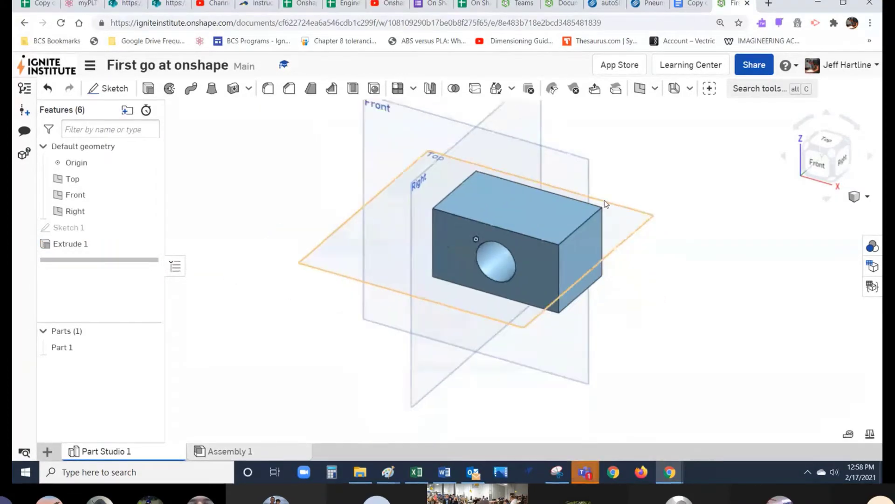
pyautogui.scroll(1, 532, 198)
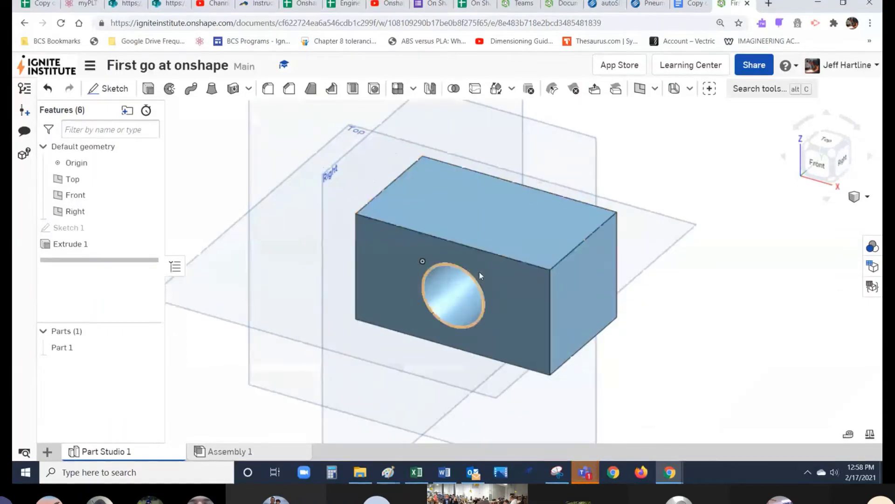
pyautogui.scroll(1, 479, 273)
pyautogui.scroll(2, 482, 261)
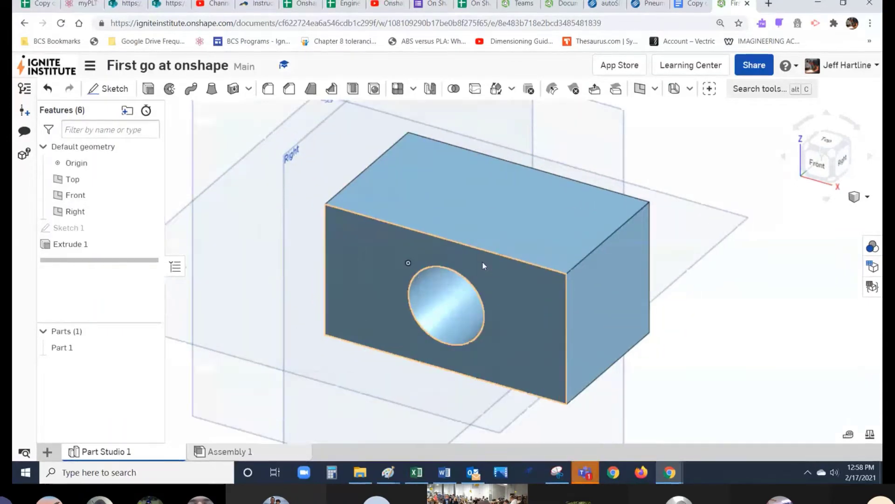
# - Examine the finished block and its through-hole from the top, below, the side and several corner views, ending in an isometric view
pyautogui.scroll(-3, 486, 260)
pyautogui.scroll(1, 500, 251)
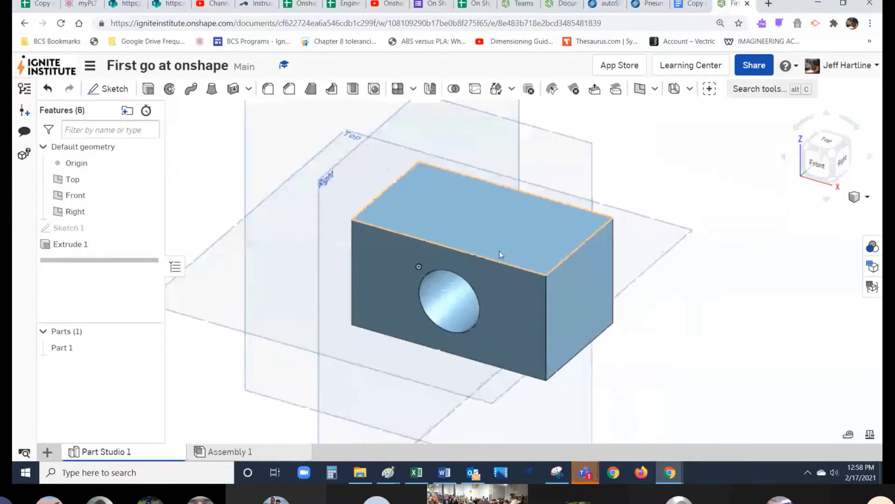
pyautogui.click(849, 144)
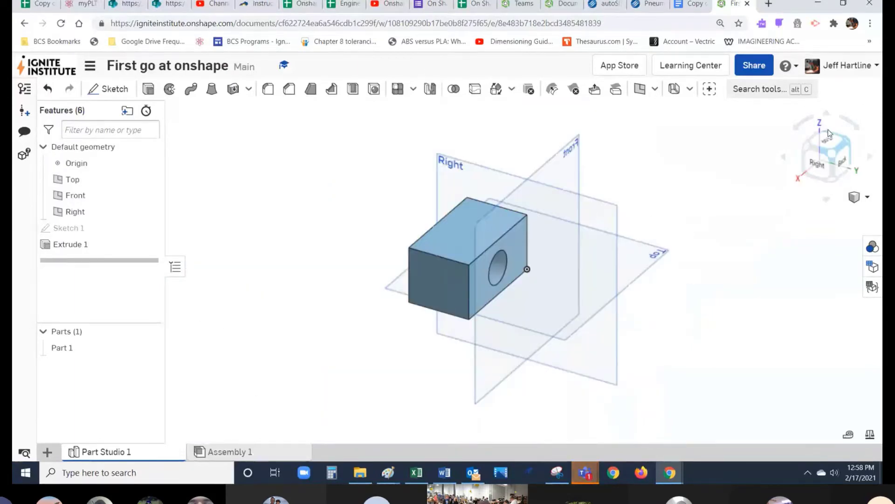
pyautogui.click(828, 141)
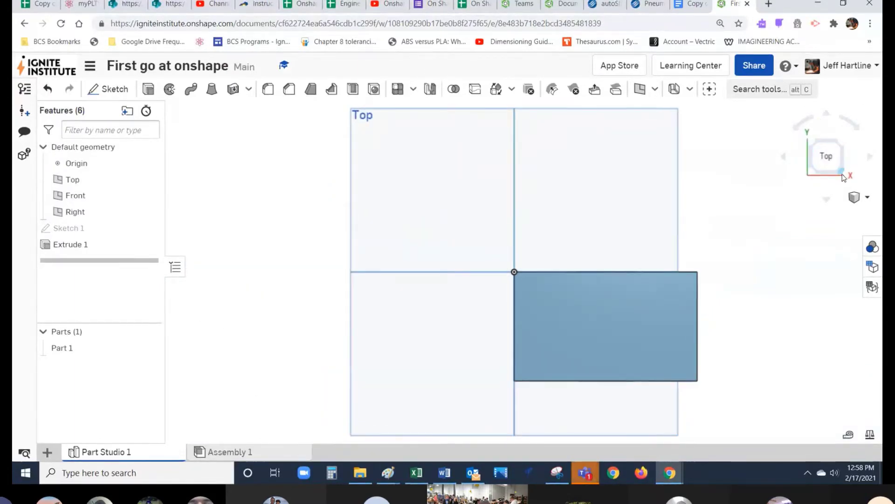
pyautogui.click(842, 170)
pyautogui.click(833, 181)
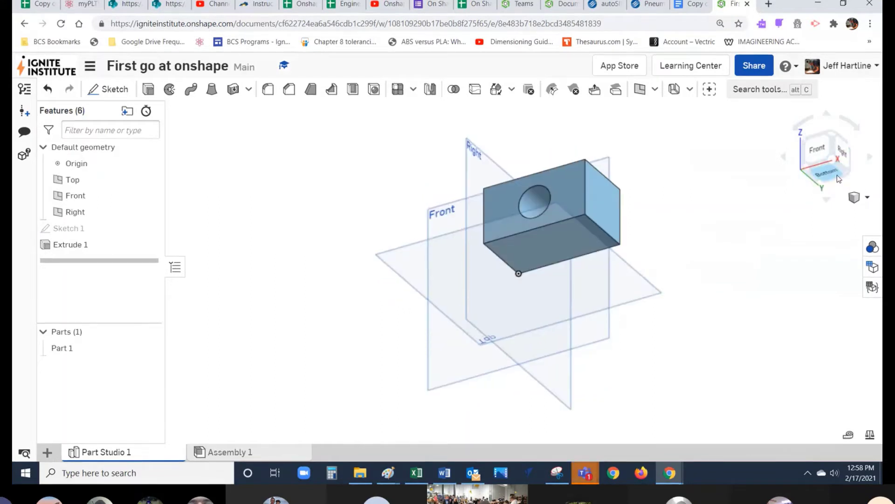
pyautogui.click(836, 136)
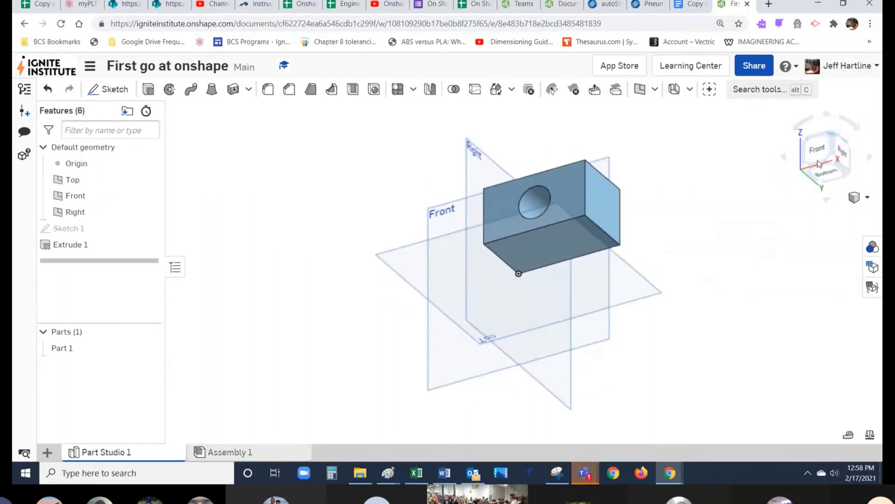
pyautogui.click(782, 158)
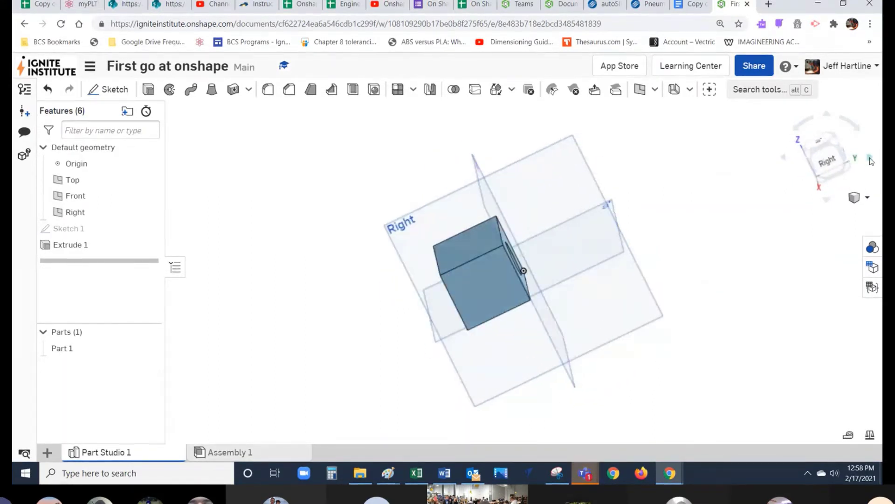
pyautogui.click(860, 159)
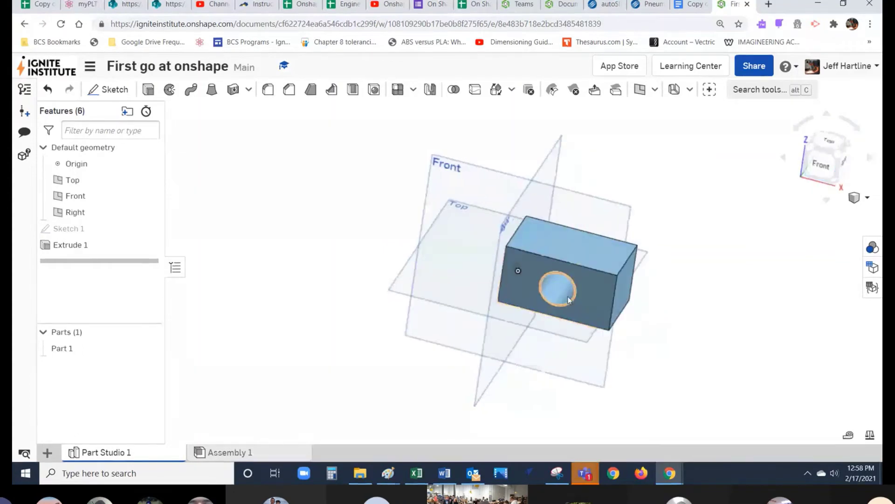
pyautogui.click(785, 158)
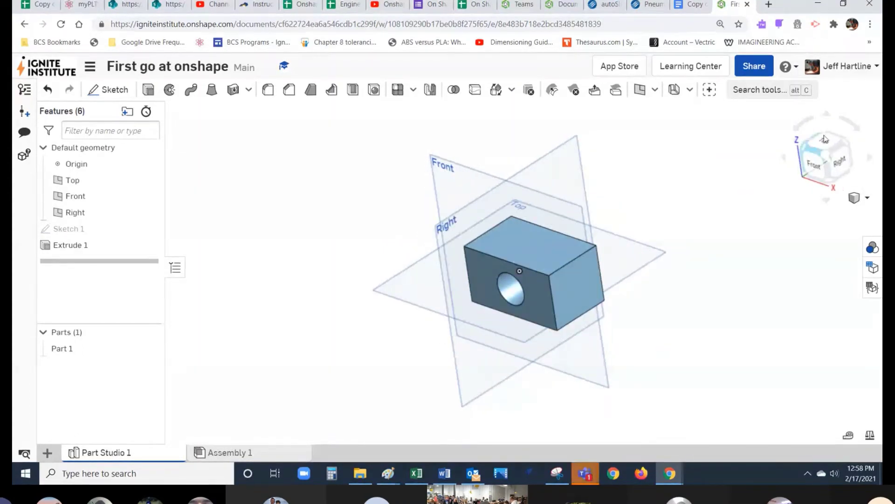
pyautogui.click(839, 157)
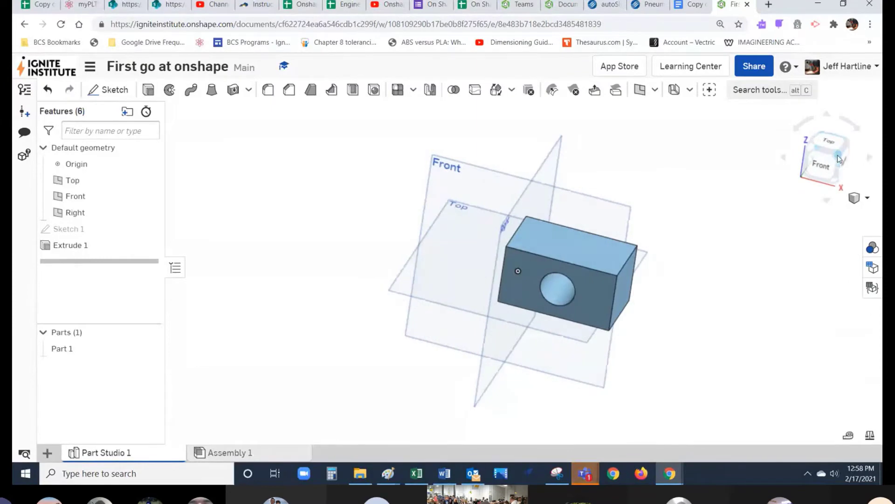
pyautogui.click(839, 156)
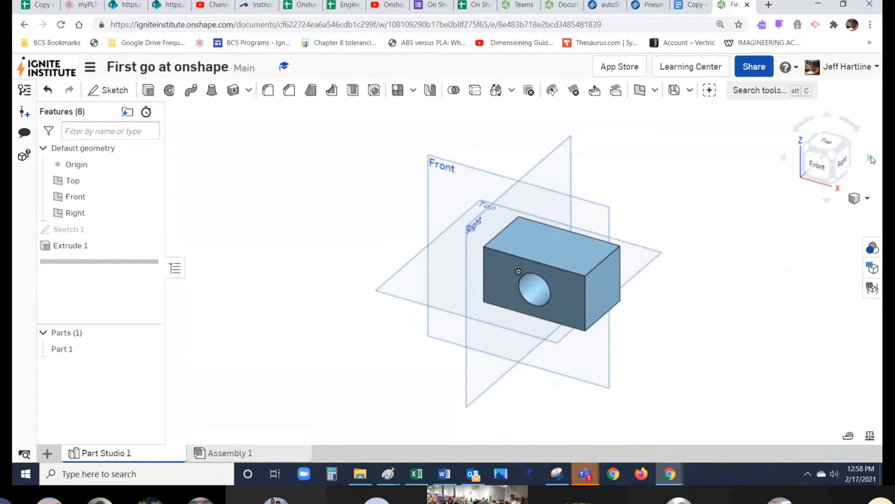
pyautogui.scroll(3, 646, 266)
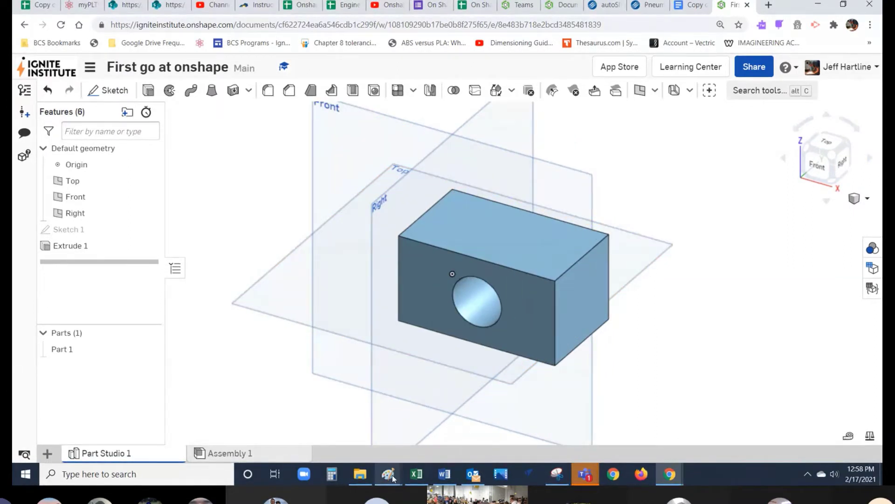
# - Switch to the Snipping Tool, capture a new snip of the Onshape workspace showing the block, and discard it without saving
pyautogui.click(558, 474)
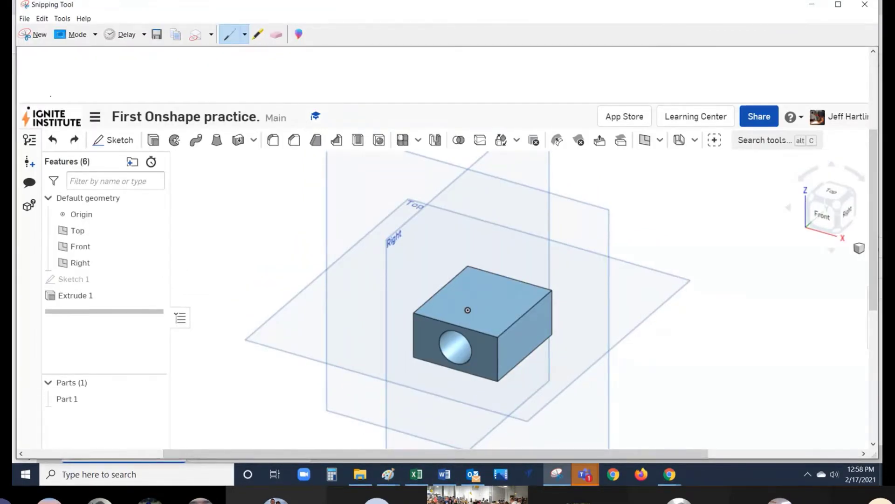
pyautogui.click(35, 34)
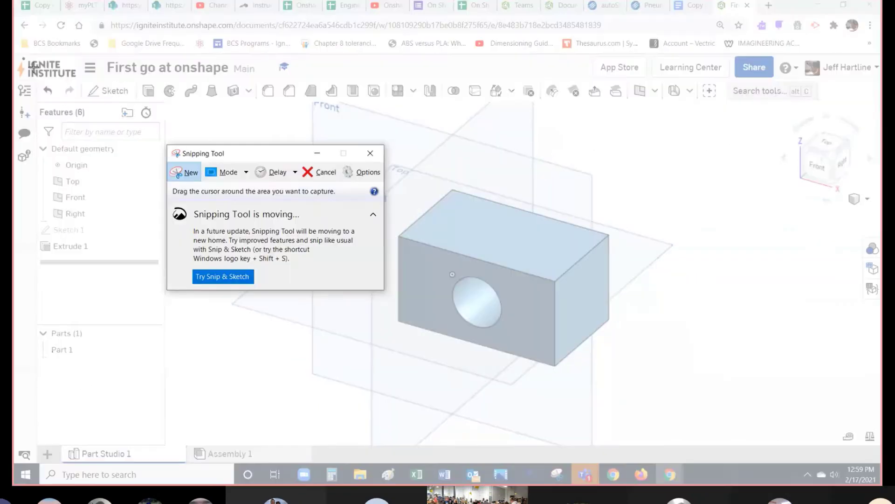
pyautogui.moveTo(15, 53); pyautogui.dragTo(877, 449)
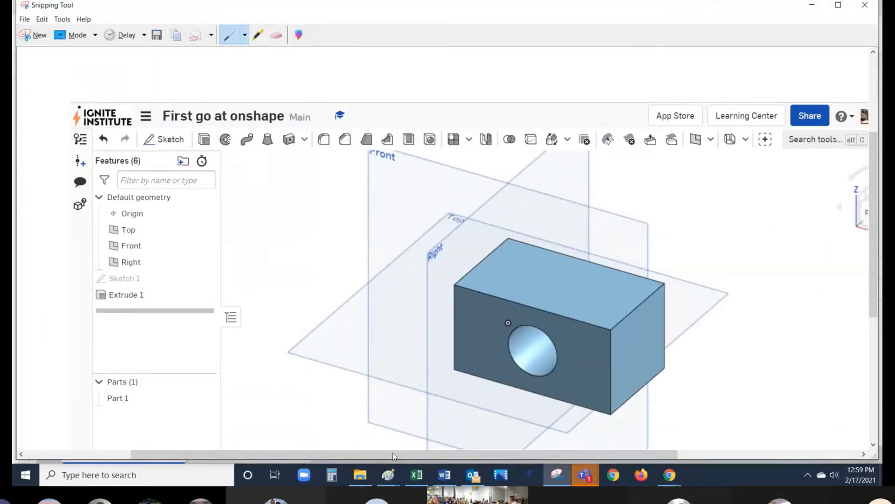
pyautogui.click(867, 6)
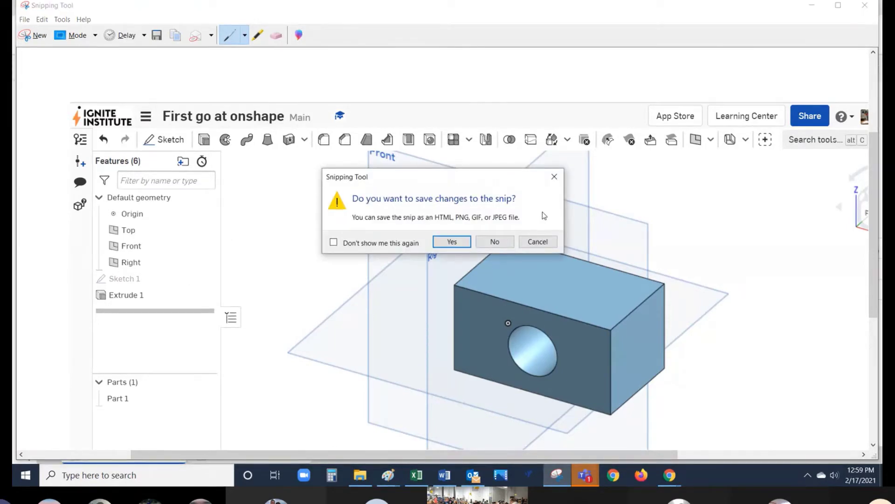
pyautogui.click(496, 241)
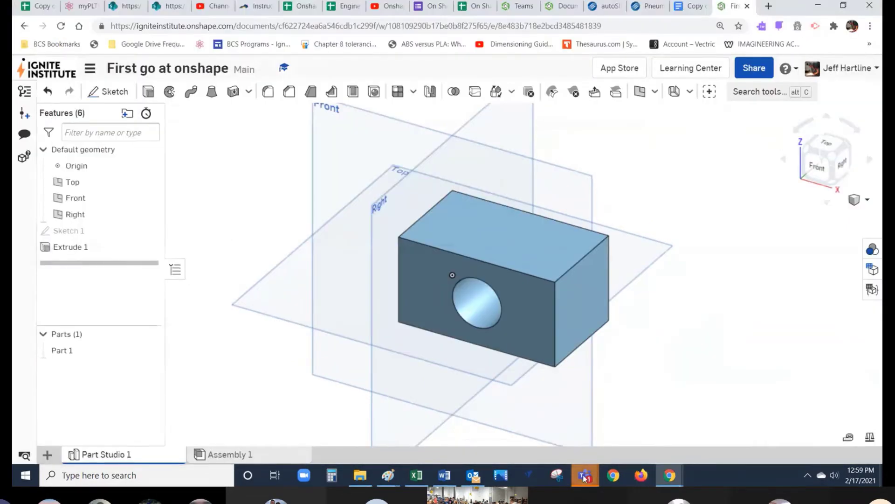
# - Switch to the Teams meeting and stop sharing the screen
pyautogui.moveTo(583, 474)
pyautogui.click(682, 364)
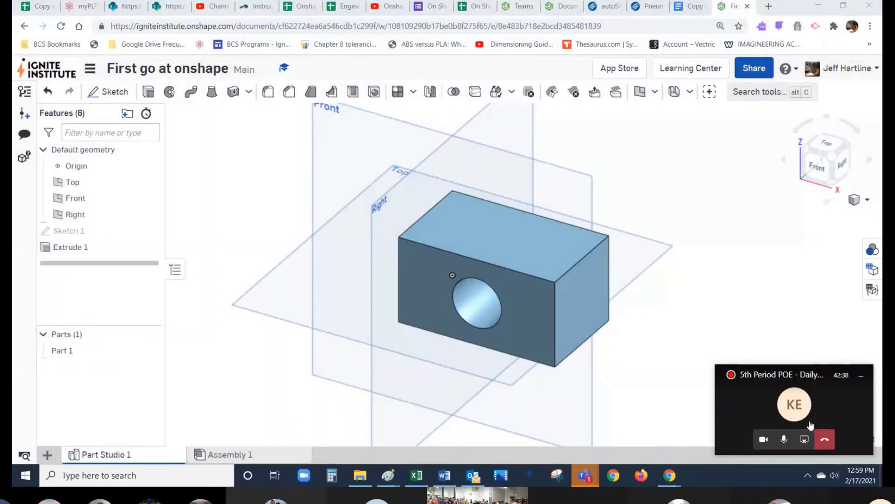
pyautogui.click(805, 436)
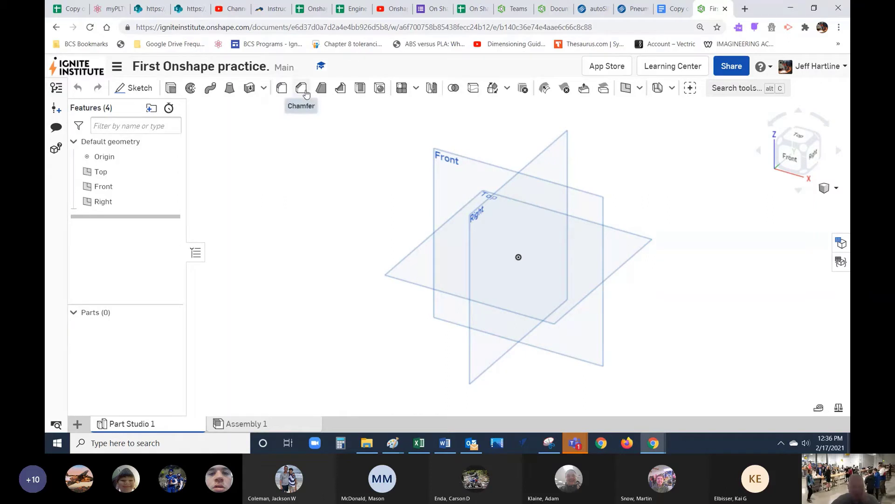
# - Look over the Part Studio feature tools and the Assembly 1 workspace, ending back in Part Studio 1
pyautogui.moveTo(305, 93)
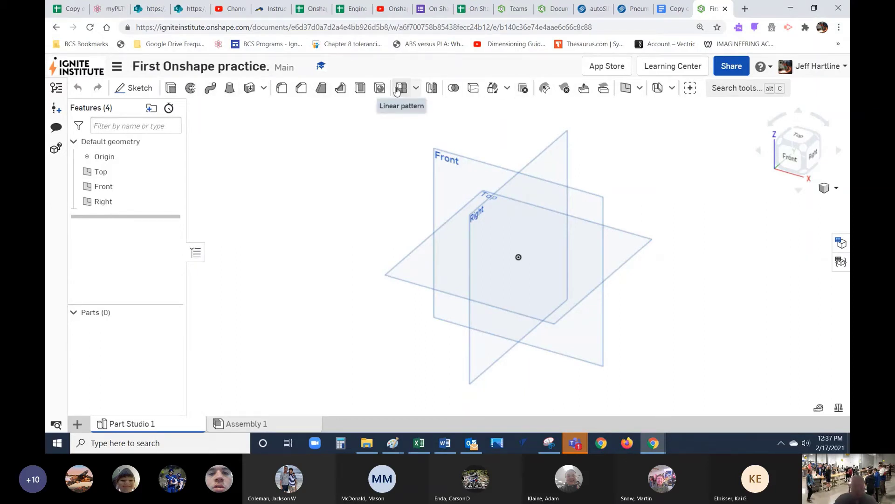
pyautogui.moveTo(397, 90)
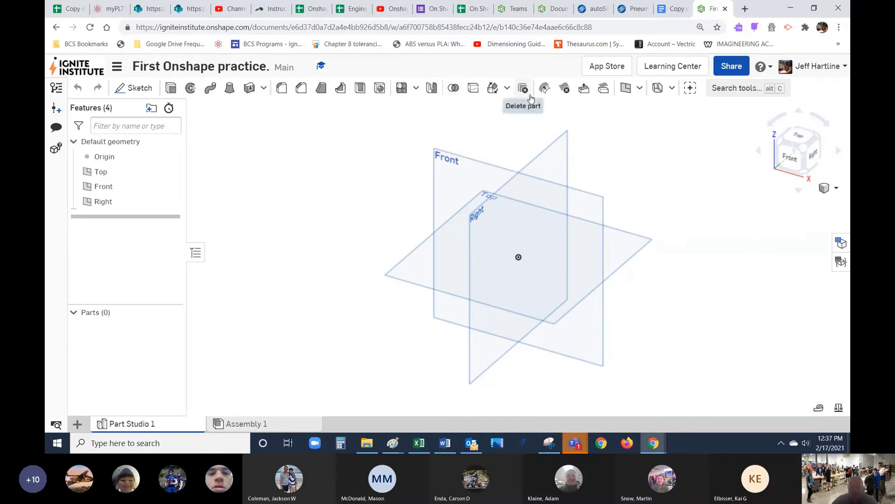
pyautogui.moveTo(530, 99)
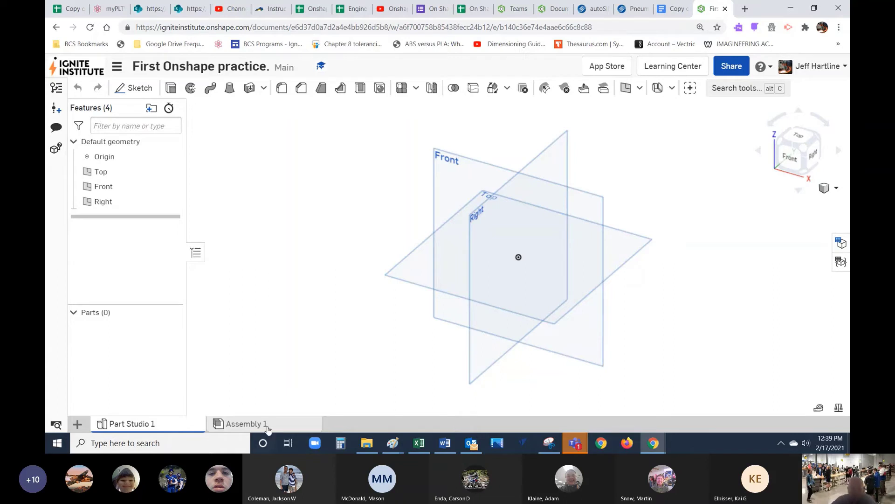
pyautogui.moveTo(132, 423)
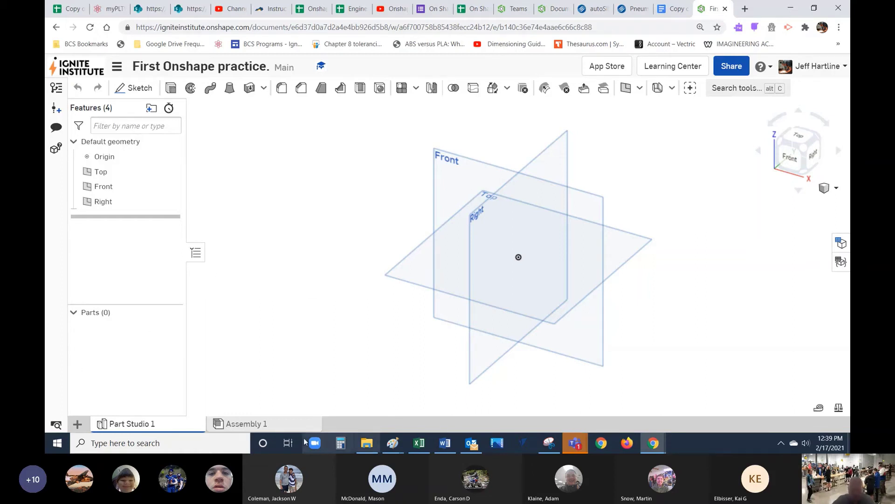
pyautogui.click(252, 424)
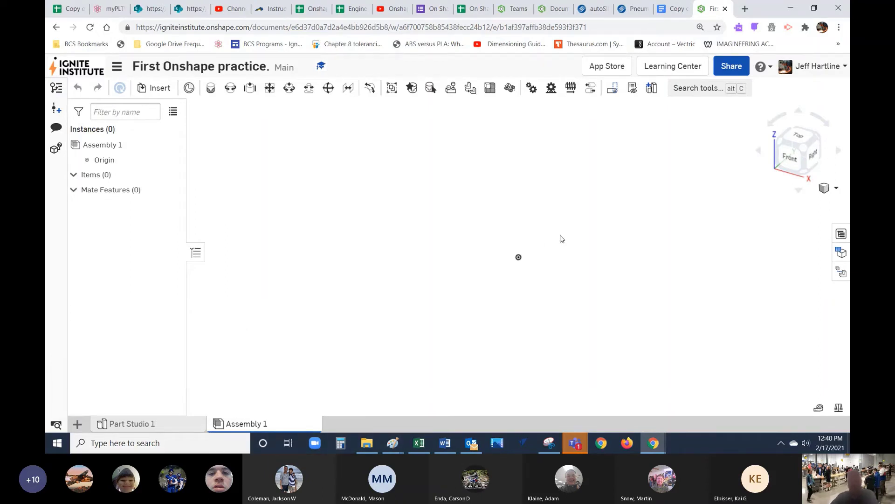
pyautogui.click(145, 428)
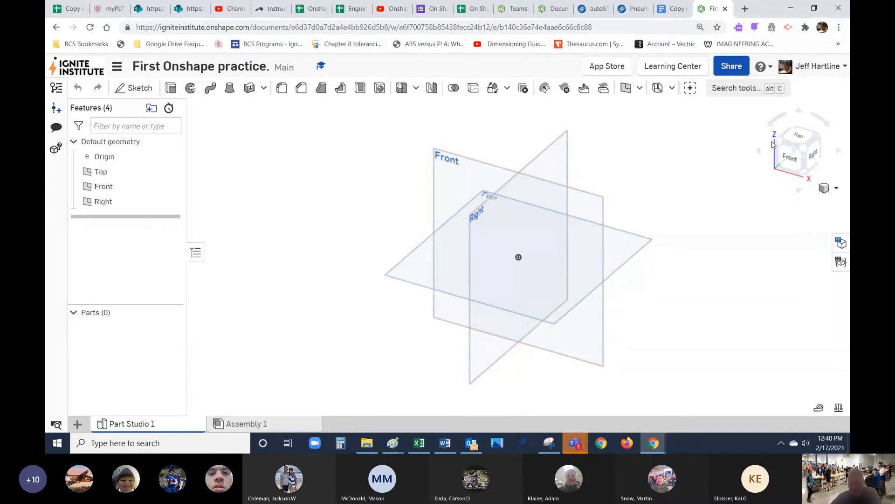
# - Examine the default planes from the front and while rolling the view counterclockwise and clockwise, ending in the isometric view
pyautogui.click(789, 161)
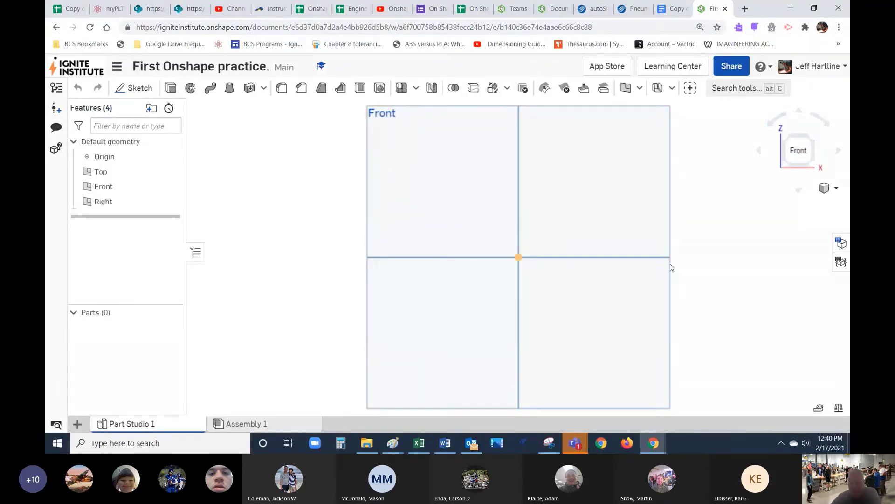
pyautogui.click(813, 139)
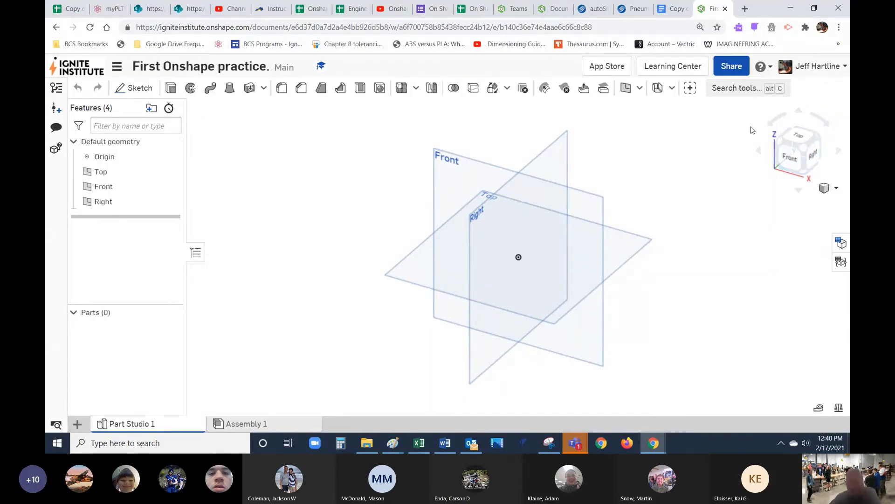
pyautogui.click(776, 121)
pyautogui.click(776, 122)
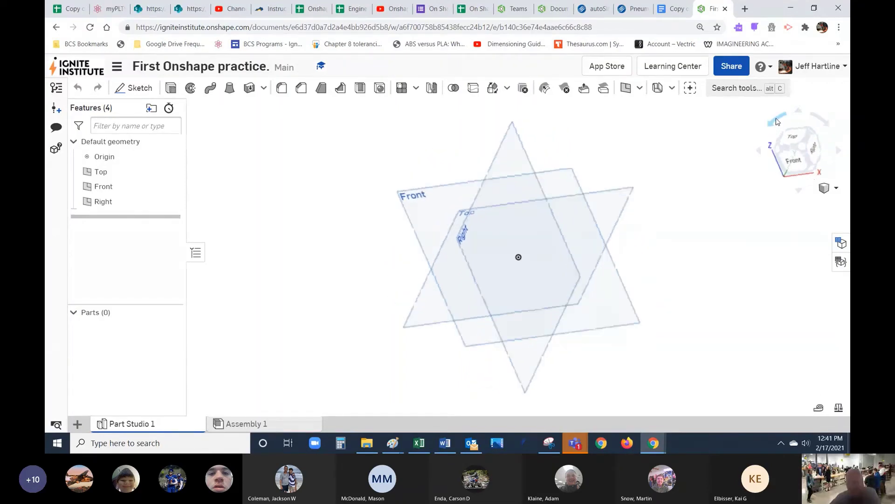
pyautogui.click(777, 121)
pyautogui.click(777, 122)
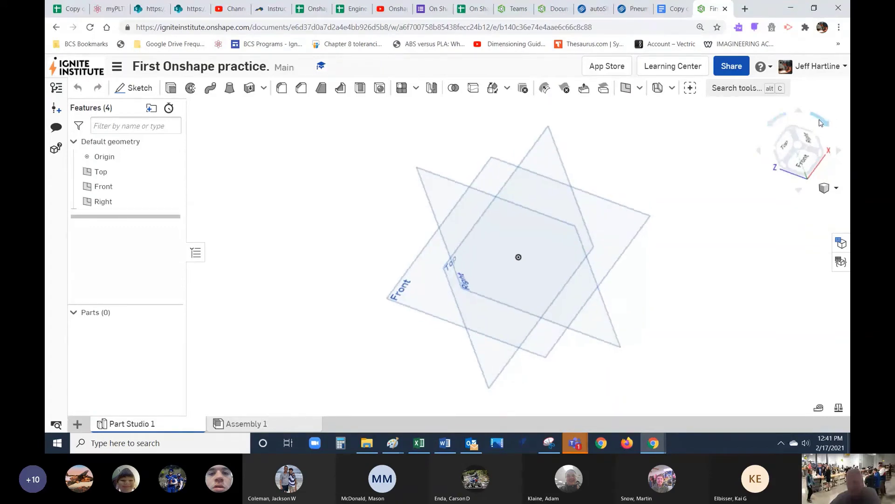
pyautogui.click(822, 122)
pyautogui.click(822, 122)
pyautogui.click(822, 122)
pyautogui.click(822, 122)
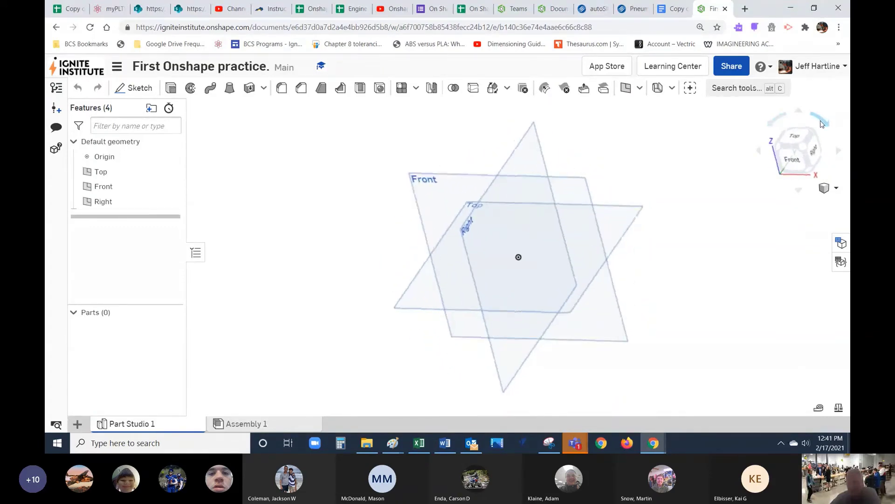
pyautogui.click(823, 123)
pyautogui.click(823, 124)
pyautogui.click(823, 123)
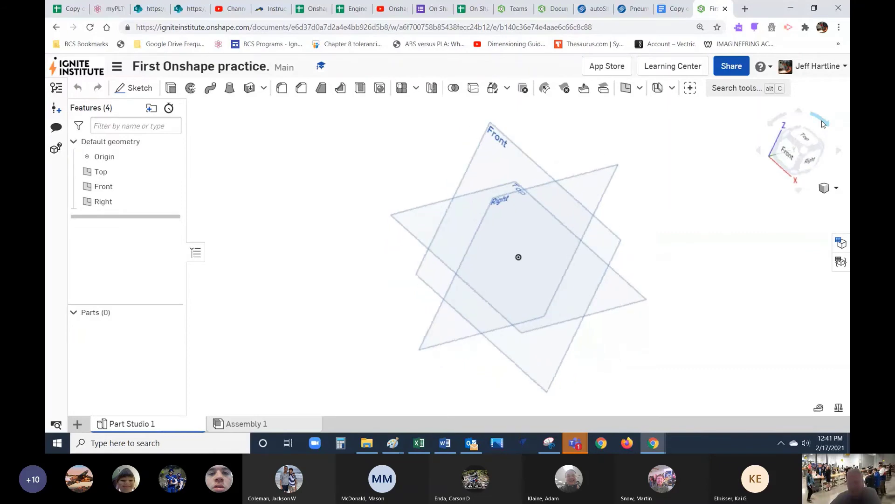
pyautogui.click(823, 123)
pyautogui.click(824, 124)
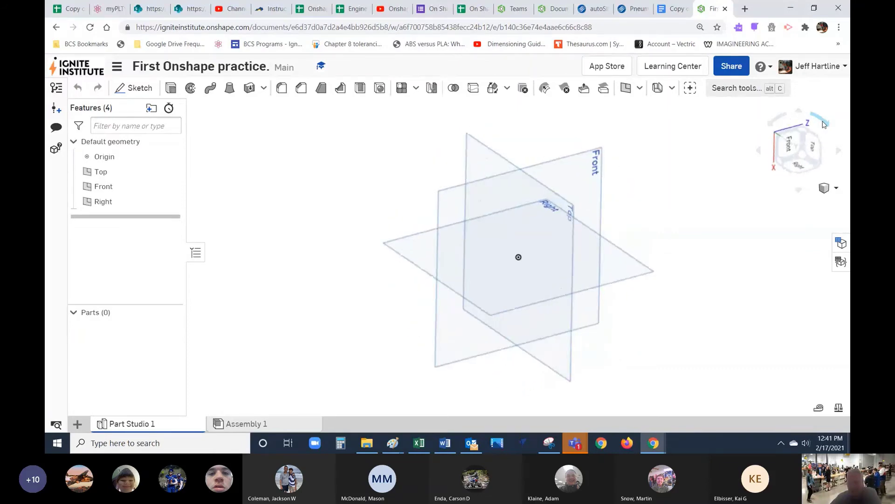
pyautogui.click(803, 160)
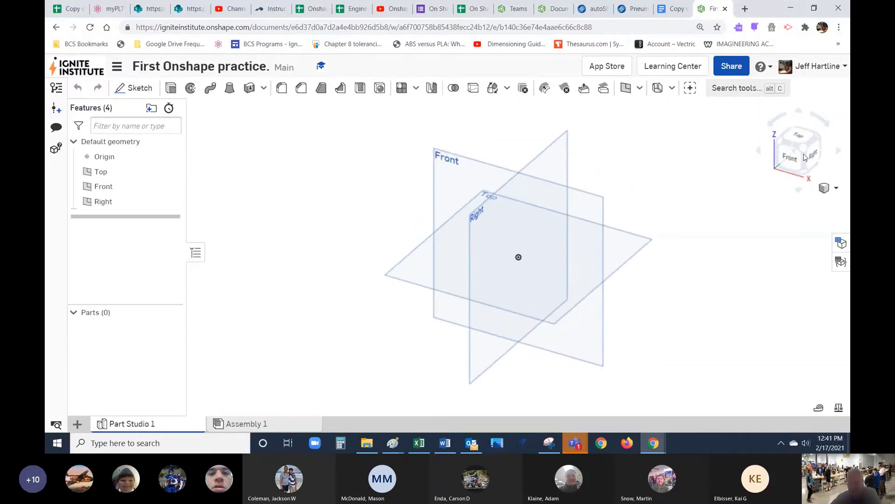
# - Examine the default planes from below and above by tilting the view in increments about the horizontal axis
pyautogui.click(799, 112)
pyautogui.click(799, 112)
pyautogui.click(799, 112)
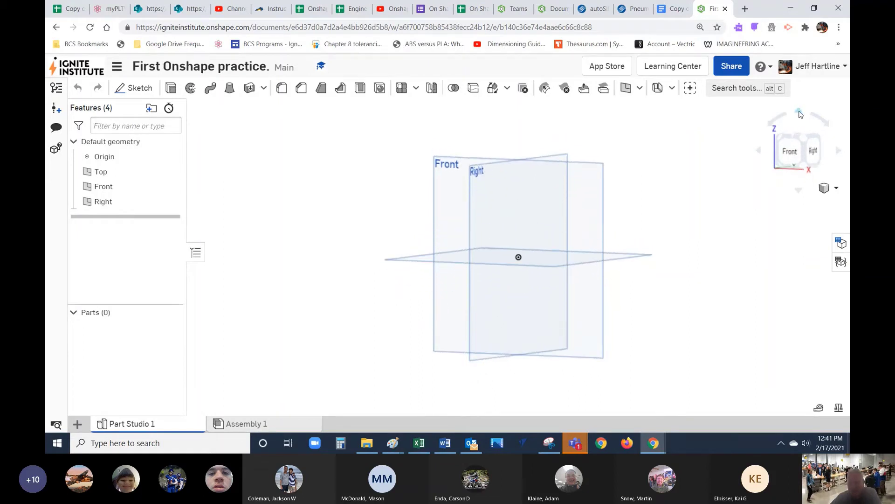
pyautogui.click(799, 112)
pyautogui.click(800, 112)
pyautogui.click(799, 112)
pyautogui.click(800, 112)
pyautogui.click(800, 191)
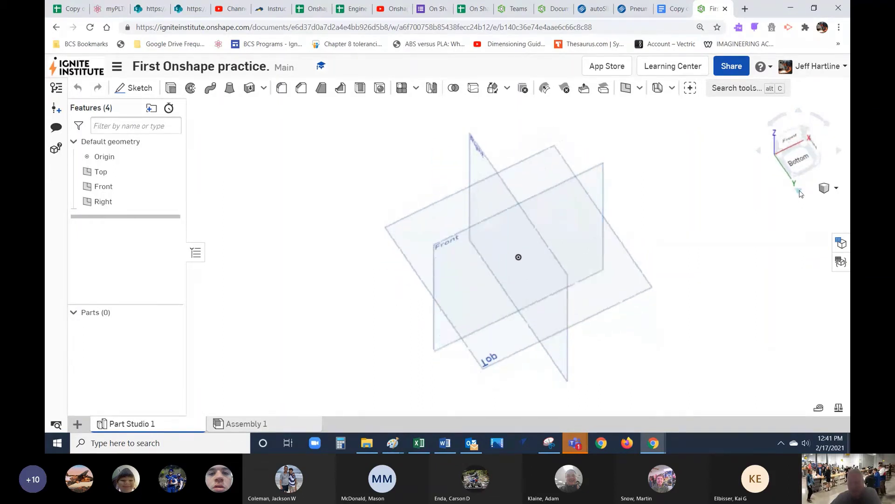
pyautogui.click(799, 192)
pyautogui.click(800, 192)
pyautogui.click(801, 192)
pyautogui.click(800, 192)
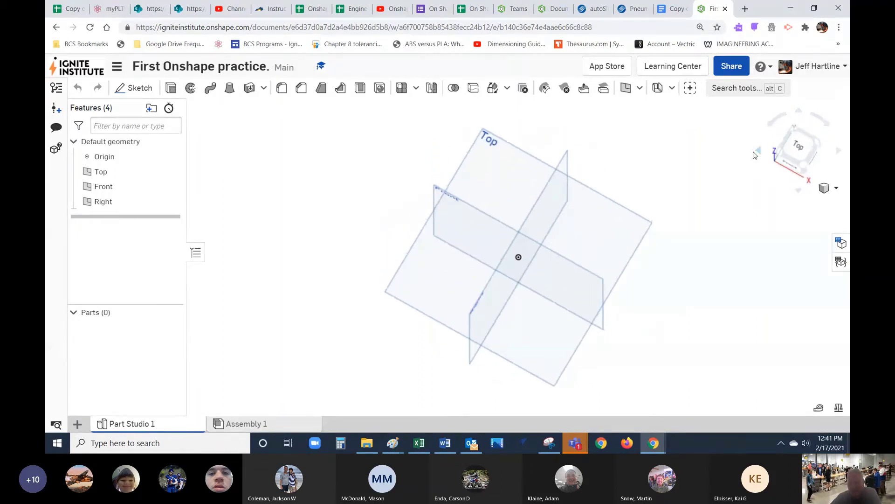
# - Examine the default planes while turning the view in increments about the vertical axis in both directions, from above and from a lower tilt
pyautogui.click(756, 153)
pyautogui.click(757, 154)
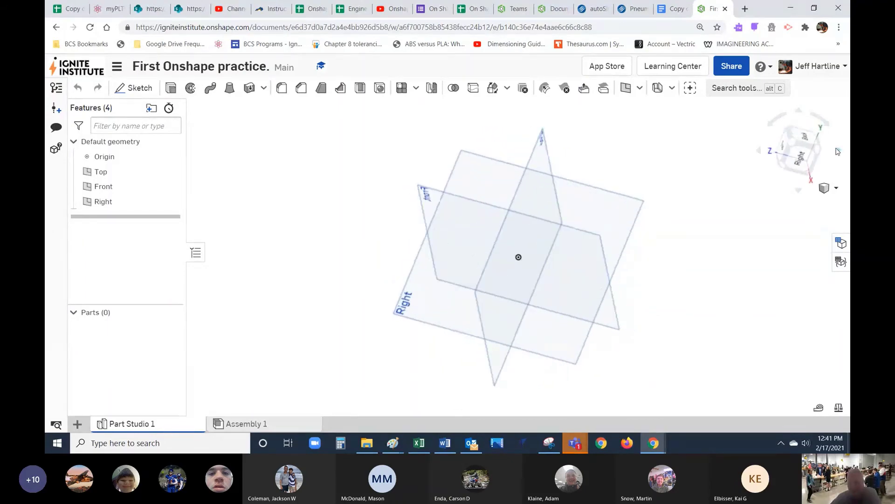
pyautogui.click(834, 152)
pyautogui.click(835, 150)
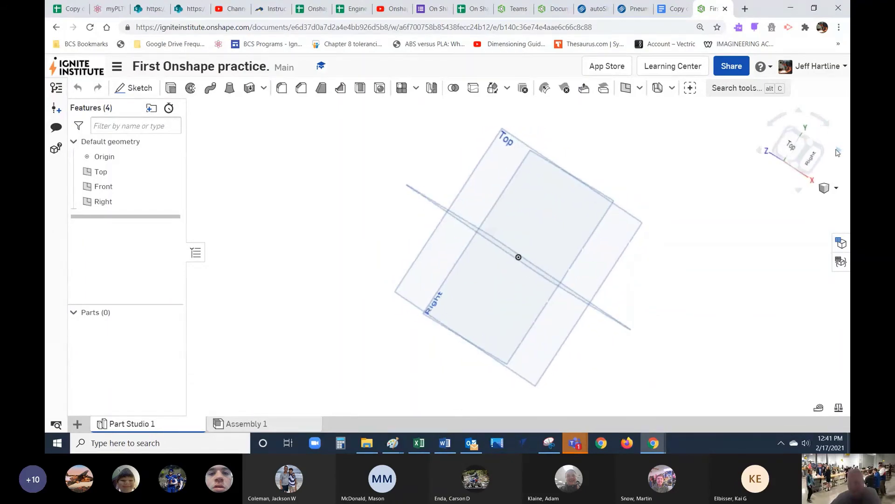
pyautogui.click(835, 151)
pyautogui.click(836, 150)
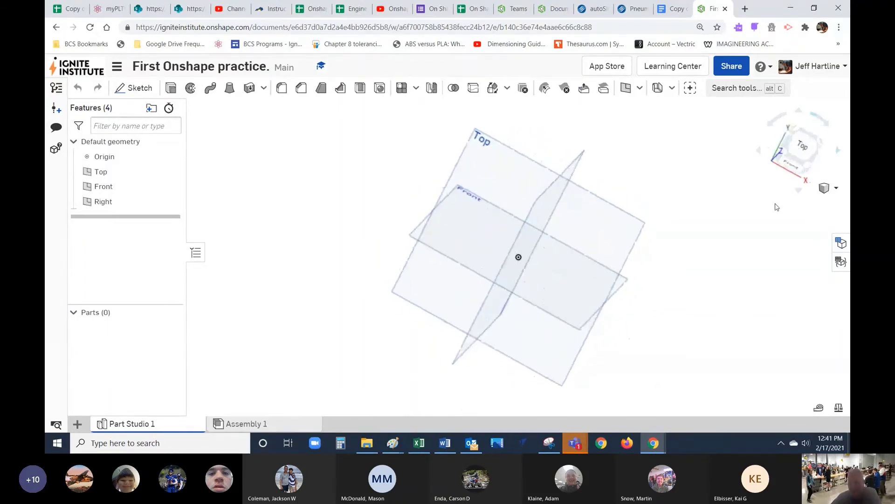
pyautogui.click(800, 113)
pyautogui.click(799, 113)
pyautogui.click(759, 151)
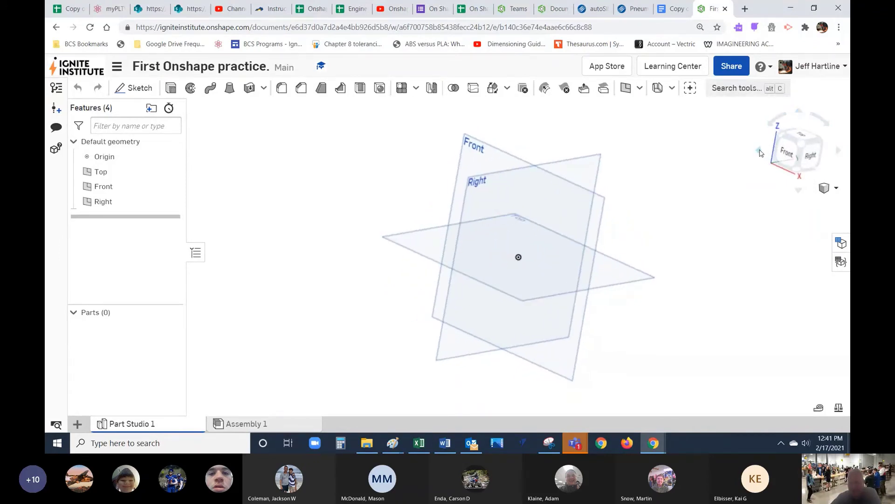
pyautogui.click(759, 151)
pyautogui.click(759, 151)
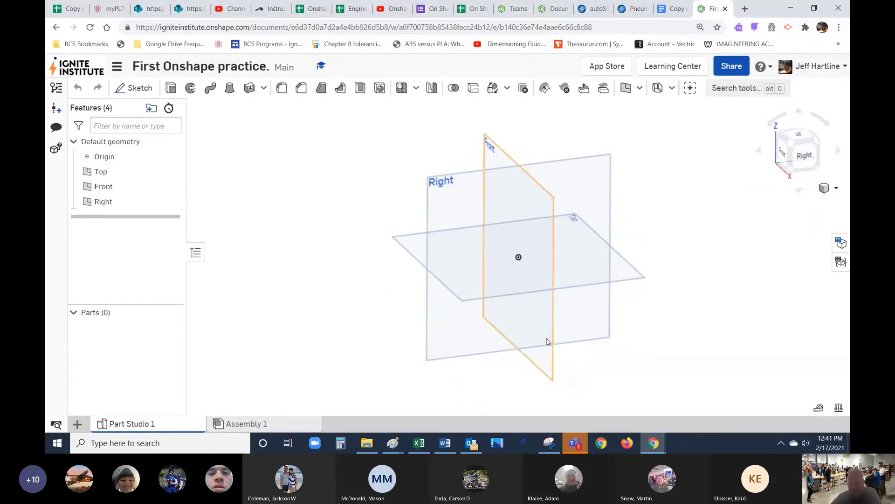
# - Compare the default planes in the Front and Right standard views, ending in the isometric view
pyautogui.click(785, 152)
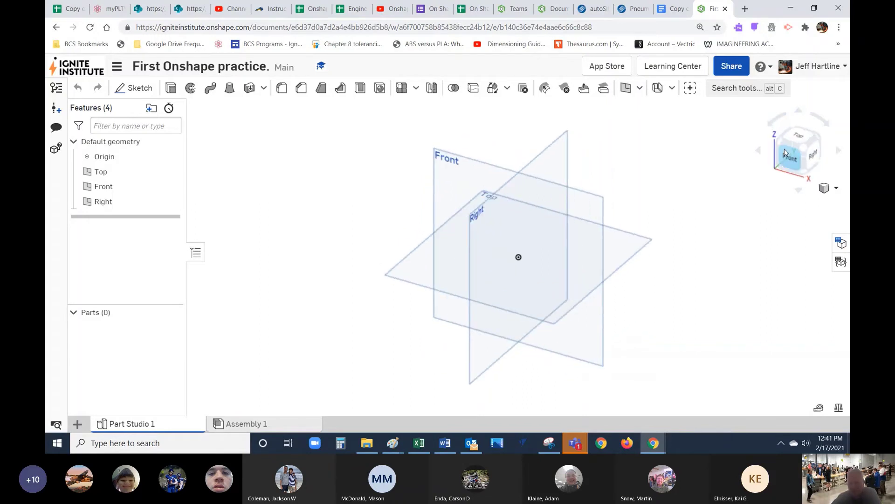
pyautogui.click(785, 152)
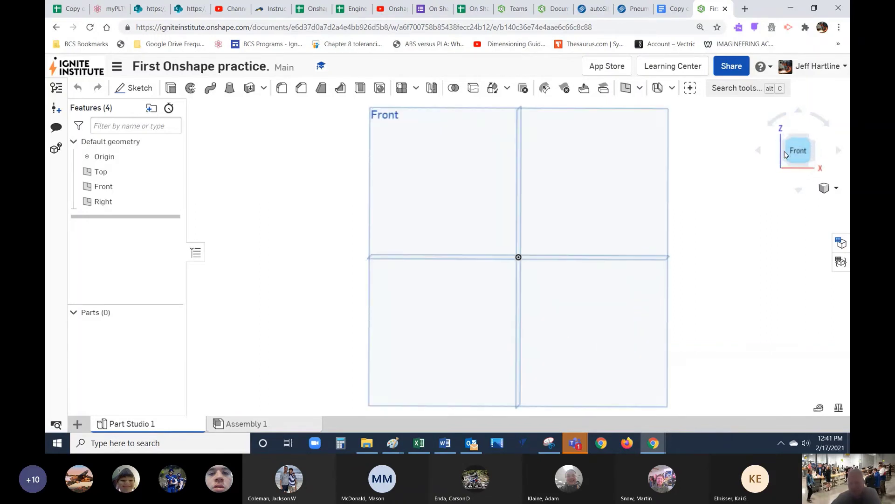
pyautogui.click(812, 136)
pyautogui.click(816, 152)
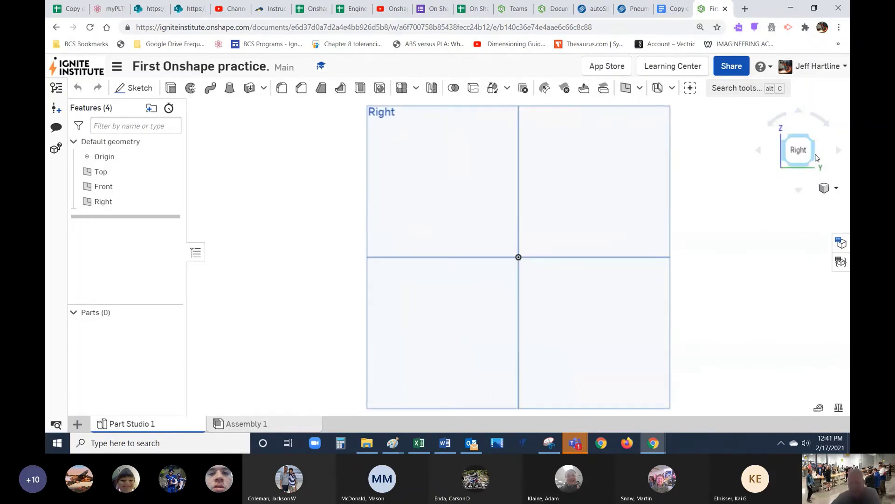
pyautogui.click(786, 140)
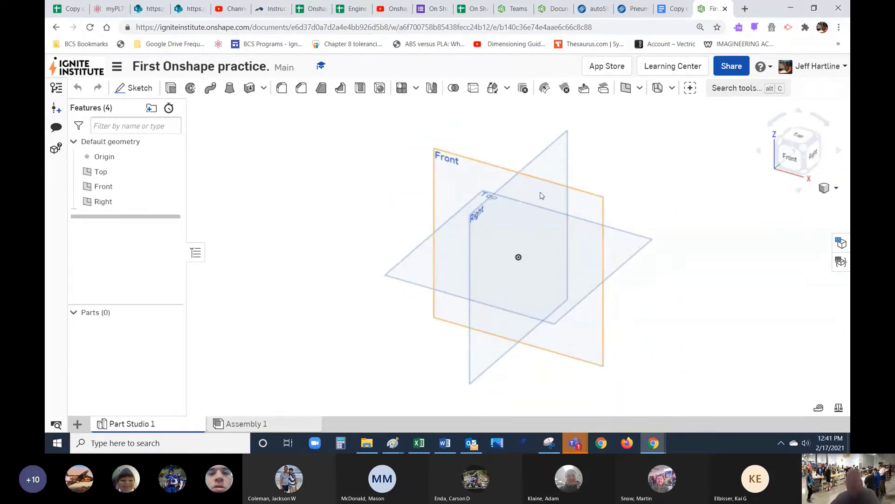
# - Examine the default planes at closer and wider zoom levels and look over the available camera and display options
pyautogui.scroll(-2, 540, 282)
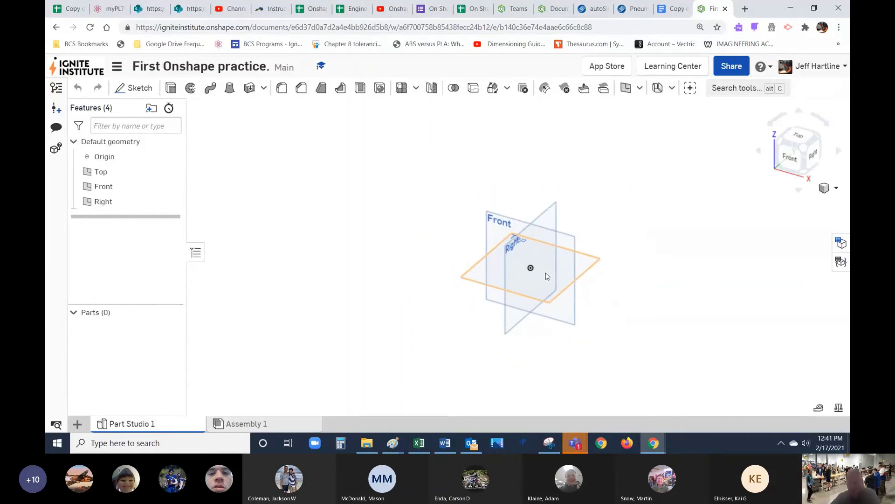
pyautogui.scroll(4, 544, 275)
pyautogui.scroll(-3, 545, 275)
pyautogui.scroll(2, 546, 269)
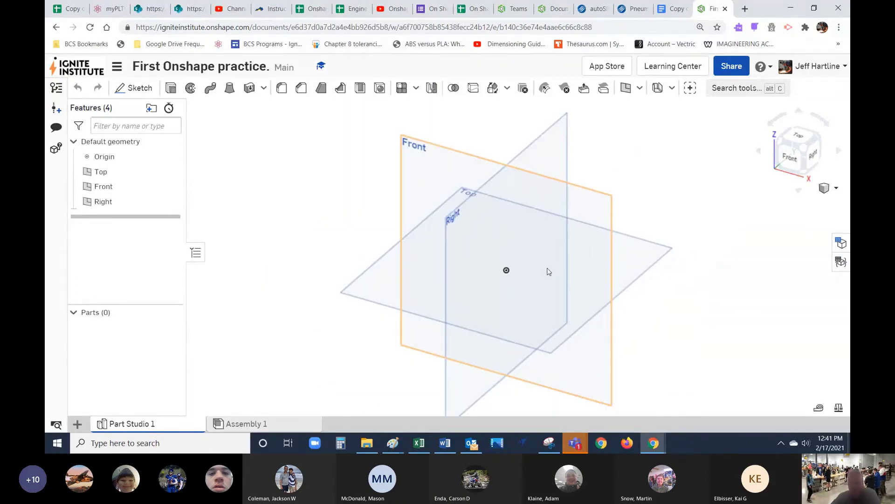
pyautogui.scroll(-3, 550, 268)
pyautogui.scroll(4, 553, 267)
pyautogui.scroll(-4, 552, 266)
pyautogui.scroll(4, 553, 266)
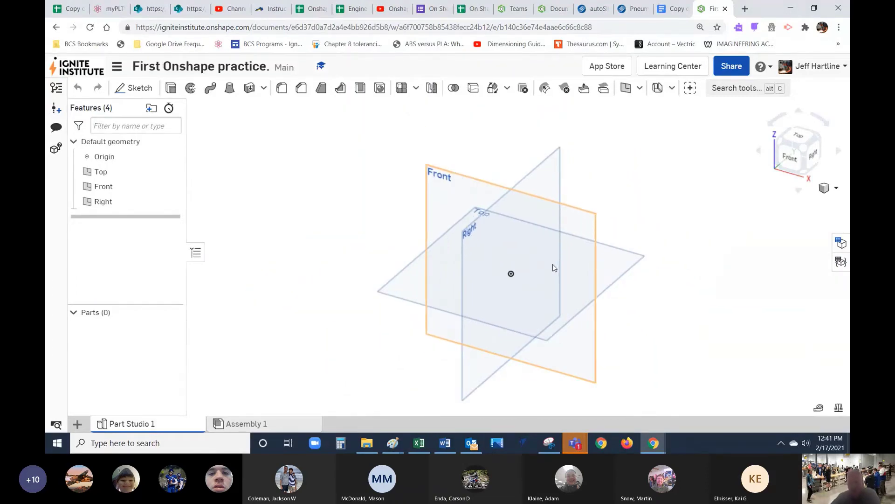
pyautogui.scroll(-4, 552, 267)
pyautogui.scroll(4, 554, 262)
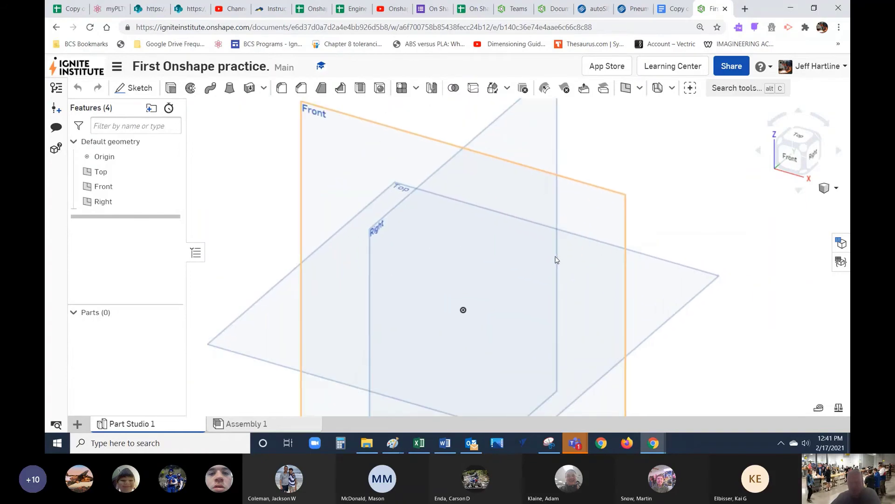
pyautogui.scroll(-4, 557, 257)
pyautogui.scroll(-3, 555, 251)
pyautogui.scroll(4, 554, 252)
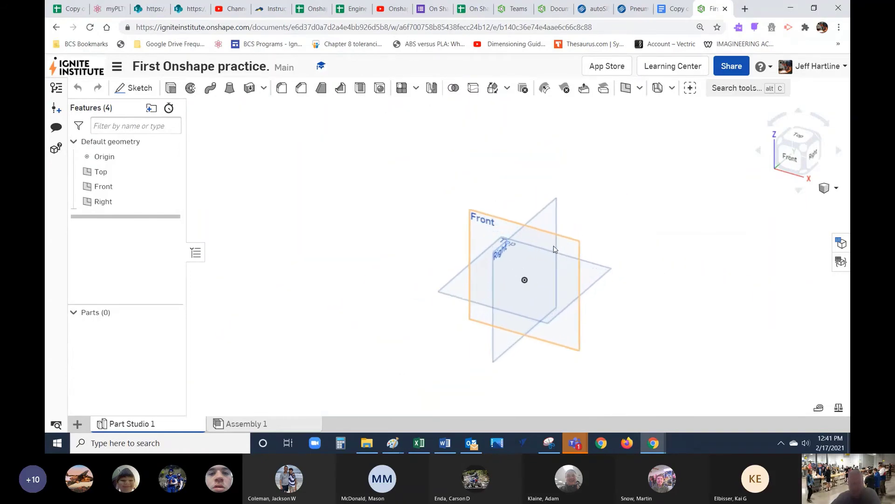
pyautogui.scroll(-3, 554, 254)
pyautogui.scroll(5, 562, 354)
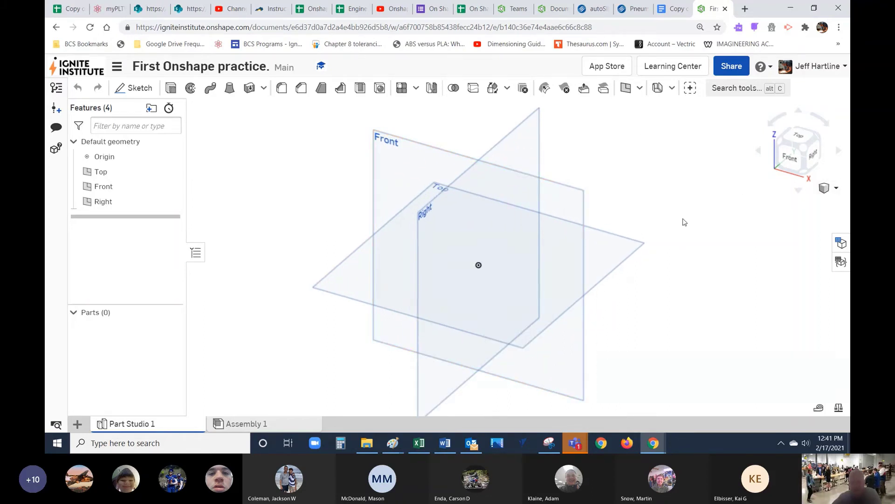
pyautogui.click(837, 191)
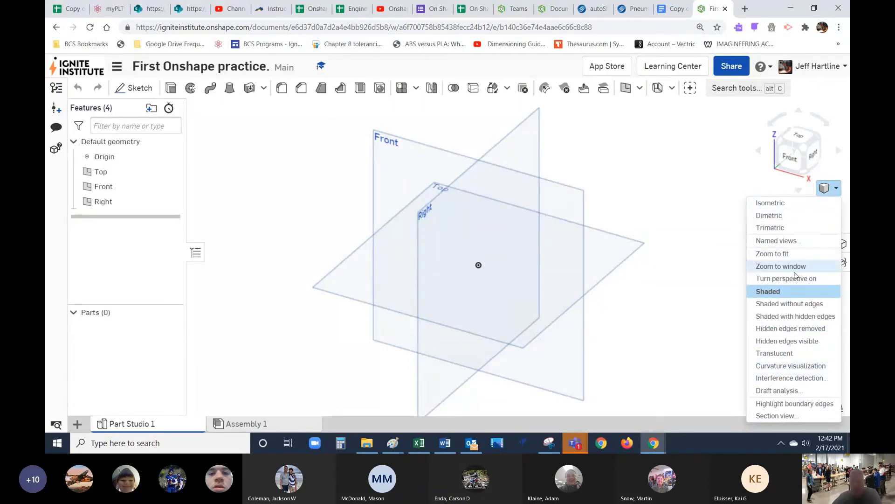
pyautogui.click(644, 120)
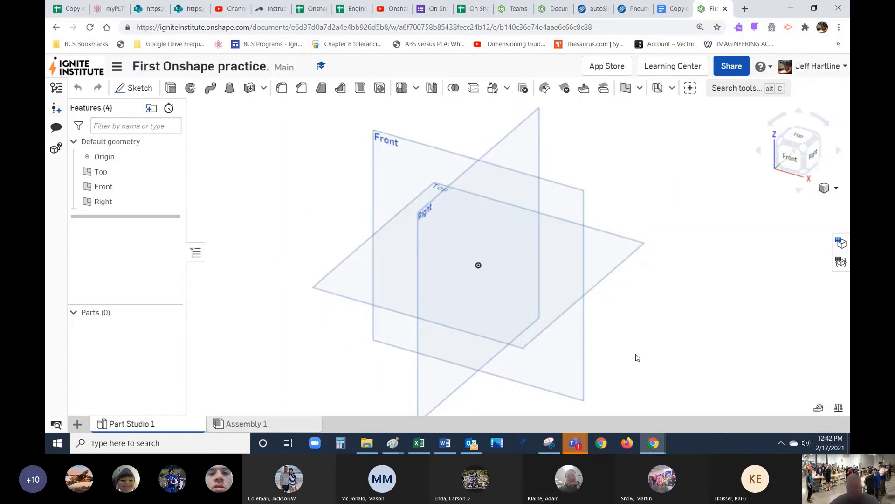
# - Start a new sketch on the Front plane and view it face-on
pyautogui.click(139, 88)
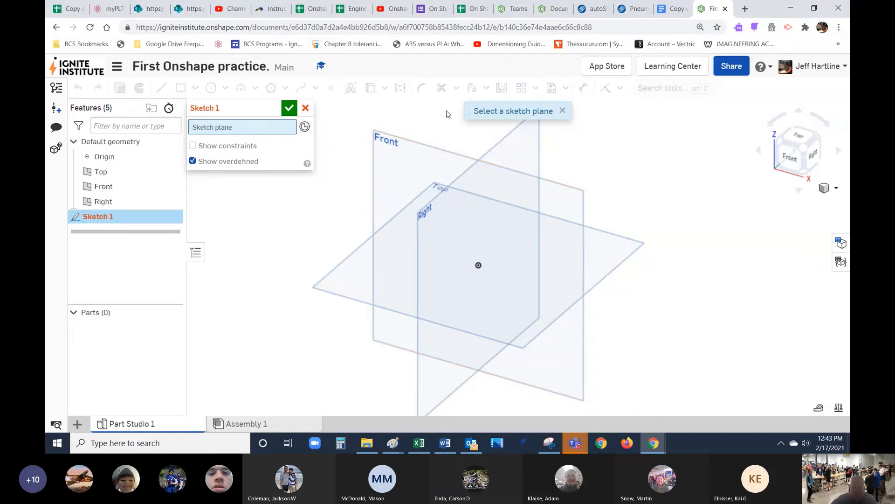
pyautogui.click(386, 147)
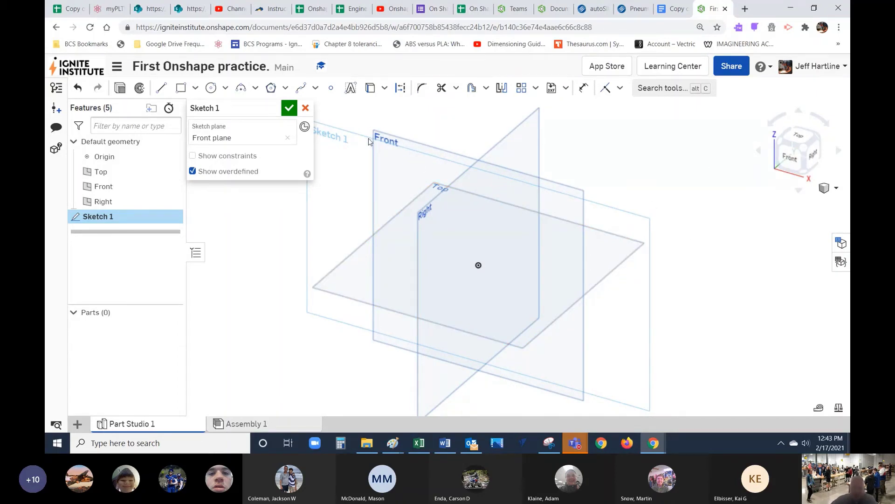
pyautogui.click(788, 155)
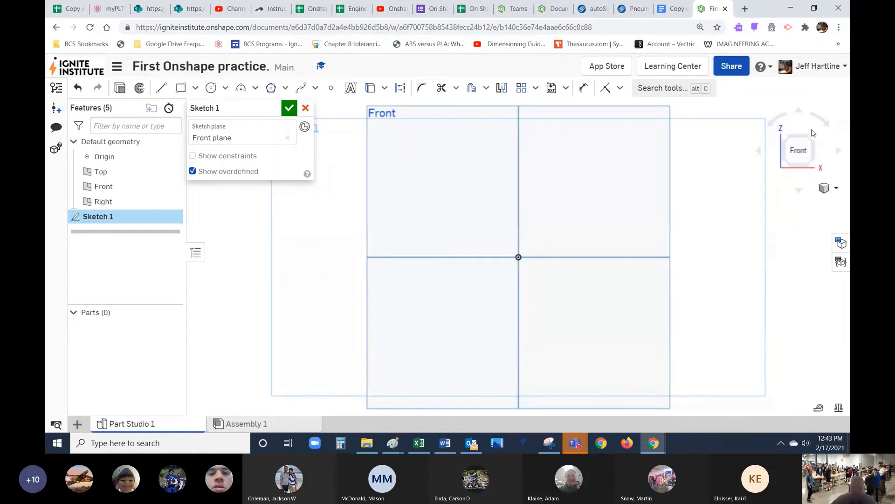
pyautogui.click(811, 147)
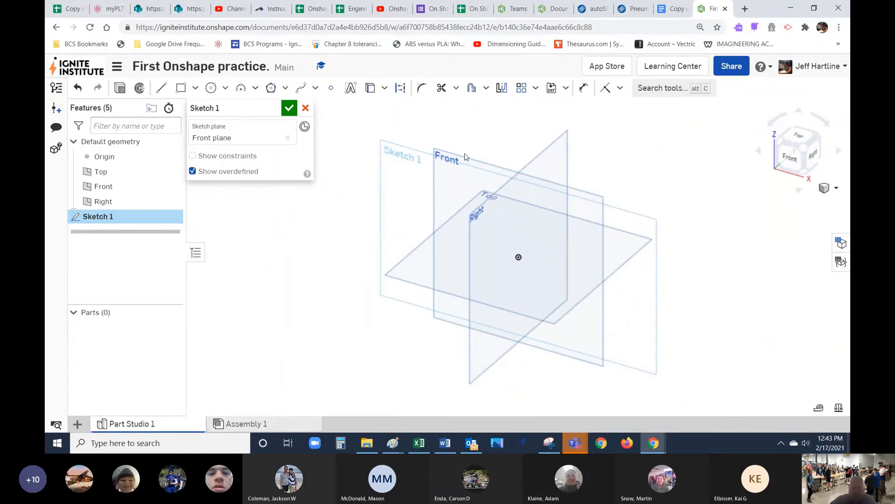
pyautogui.click(787, 158)
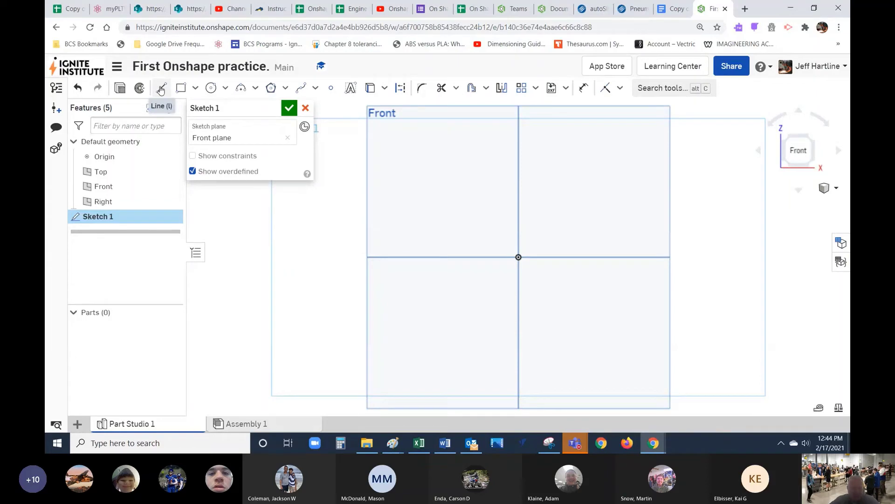
# - Sketch a single diagonal line about 4.56 long above the origin and undo it
pyautogui.click(161, 89)
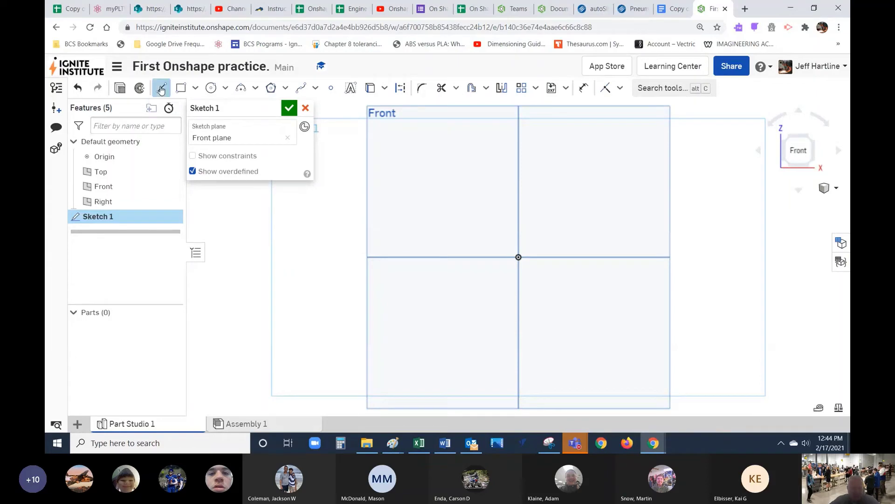
pyautogui.click(400, 227)
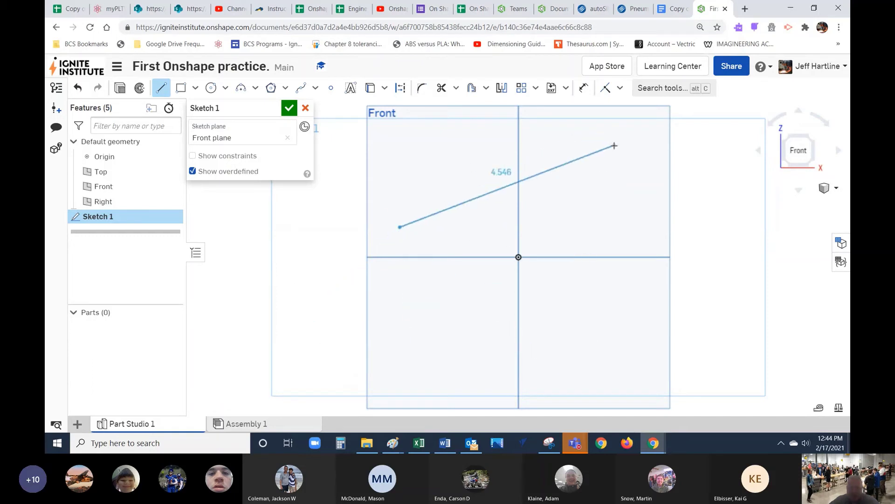
pyautogui.click(613, 139)
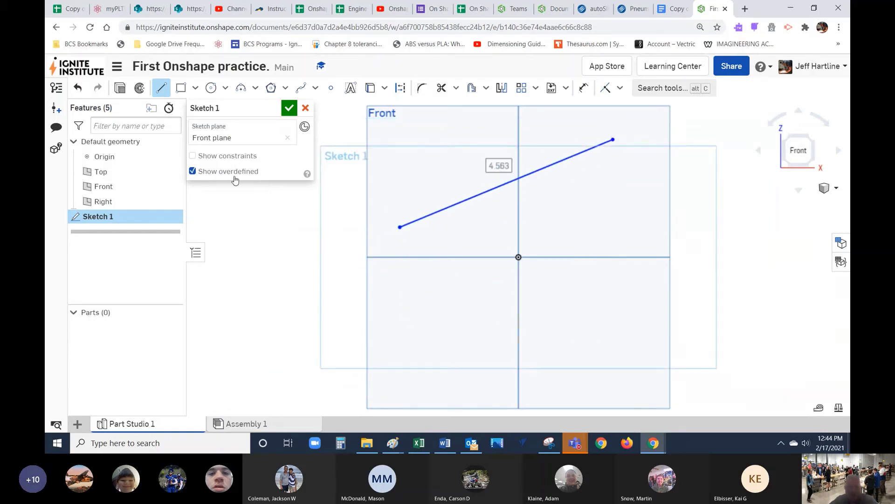
pyautogui.click(77, 88)
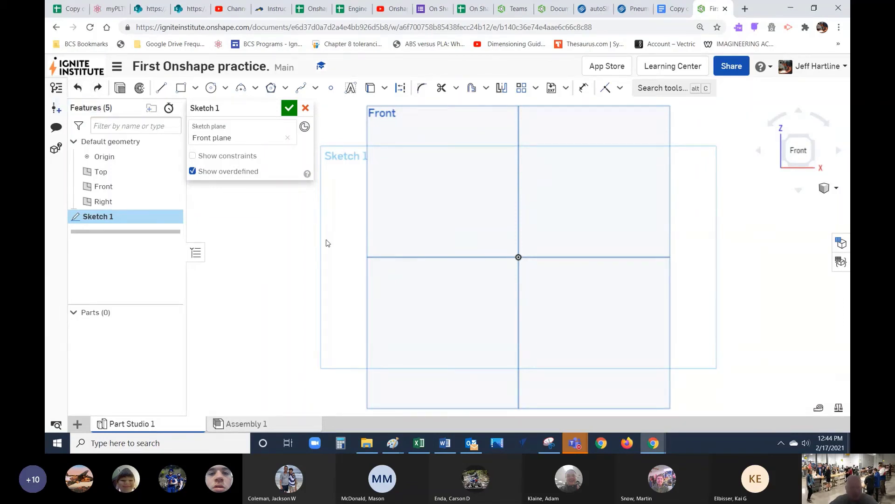
# - Sketch three separate diagonal lines across the Front plane, with the last one about 5.86 long crossing the other two
pyautogui.click(161, 88)
pyautogui.click(396, 244)
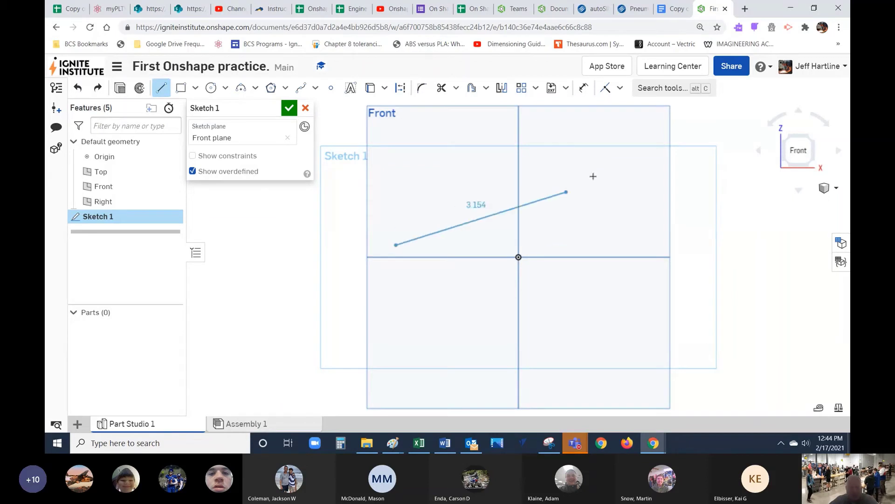
pyautogui.click(627, 155)
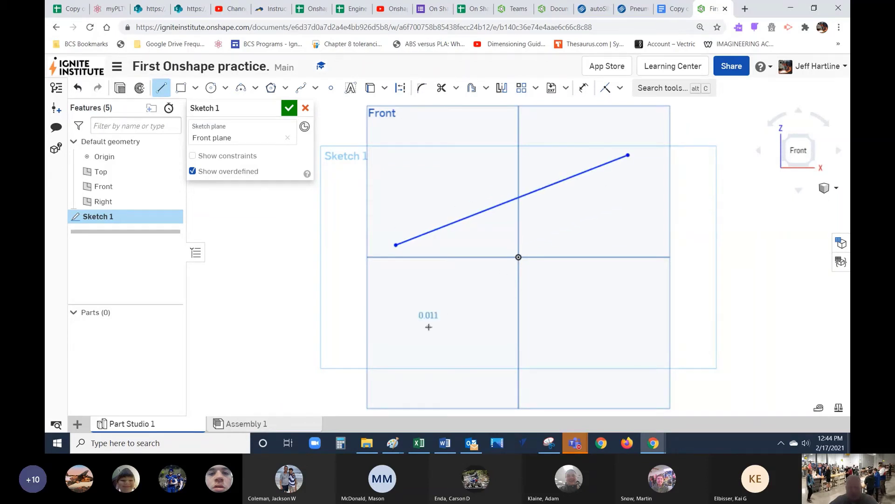
pyautogui.moveTo(429, 326); pyautogui.dragTo(627, 212)
pyautogui.moveTo(600, 365)
pyautogui.mouseDown()
pyautogui.moveTo(569, 350)
pyautogui.moveTo(408, 141)
pyautogui.mouseUp()
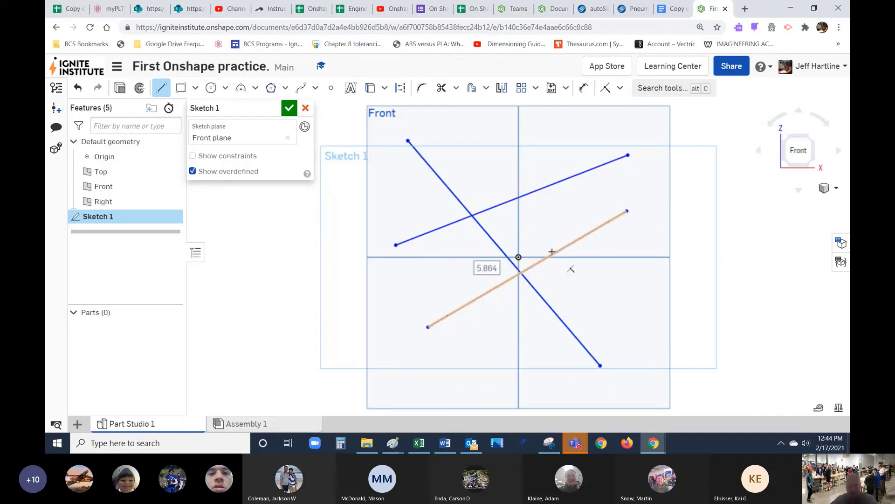
# - Undo all three diagonal lines in the sketch
pyautogui.click(77, 88)
pyautogui.click(78, 89)
pyautogui.click(79, 90)
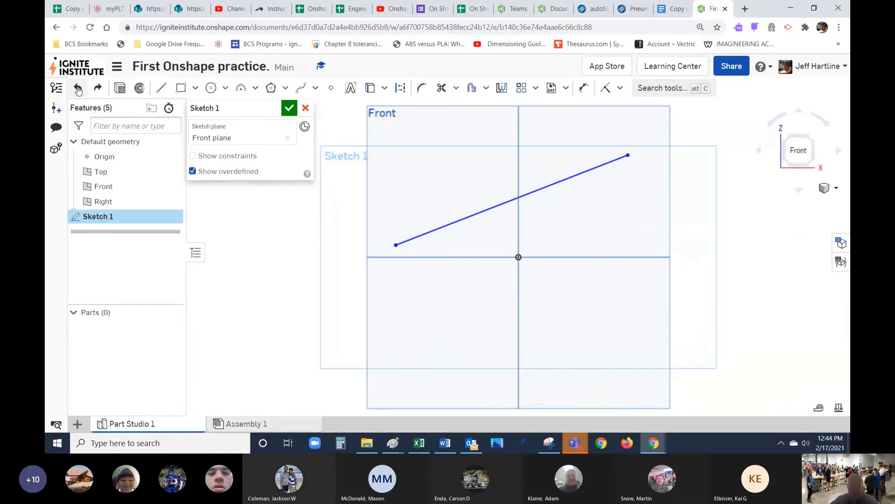
pyautogui.click(78, 89)
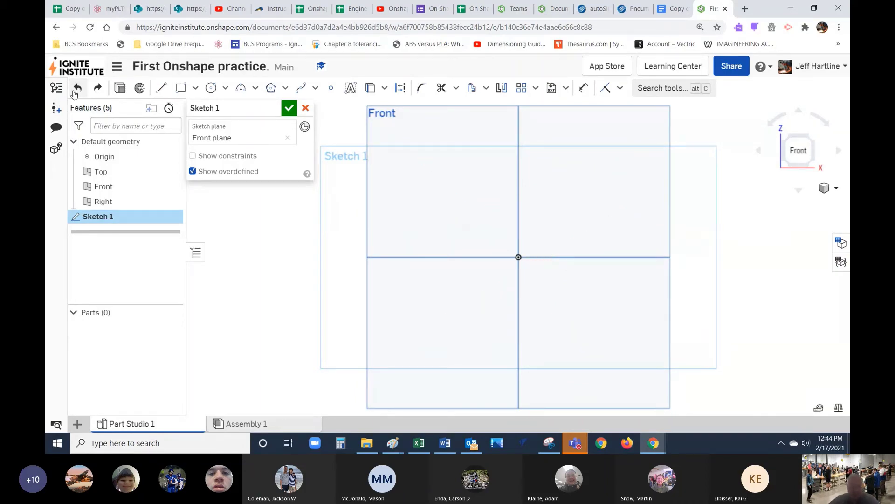
pyautogui.click(181, 93)
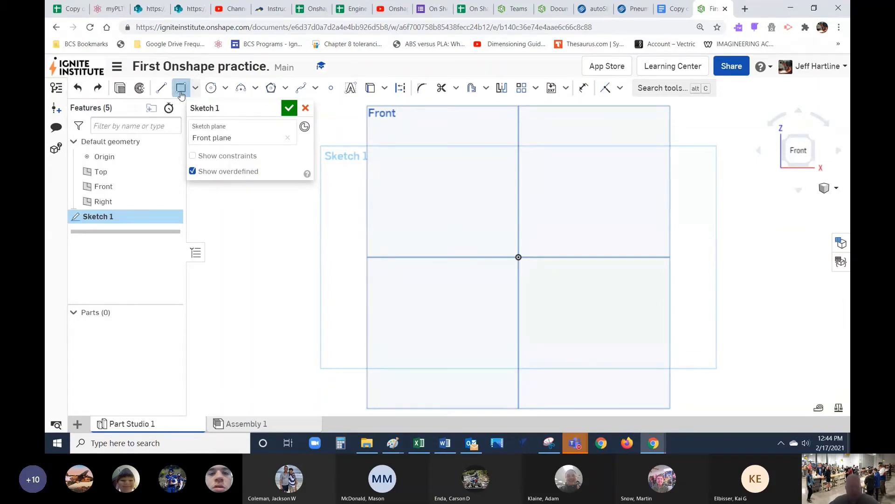
pyautogui.click(196, 89)
pyautogui.click(518, 258)
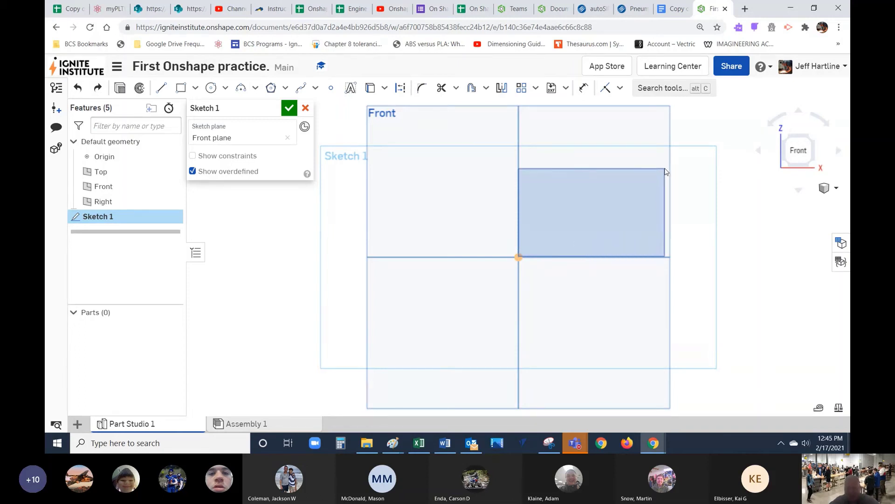
pyautogui.press('Escape')
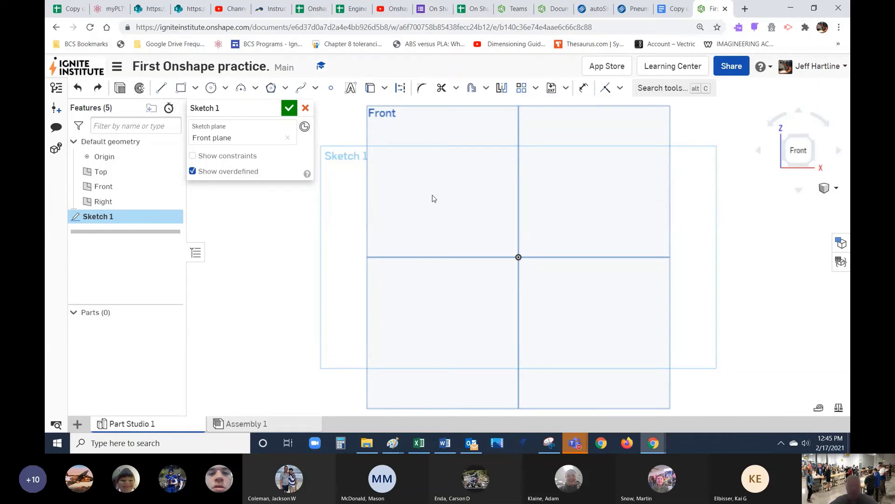
pyautogui.click(181, 87)
pyautogui.click(196, 91)
pyautogui.click(192, 111)
pyautogui.click(519, 257)
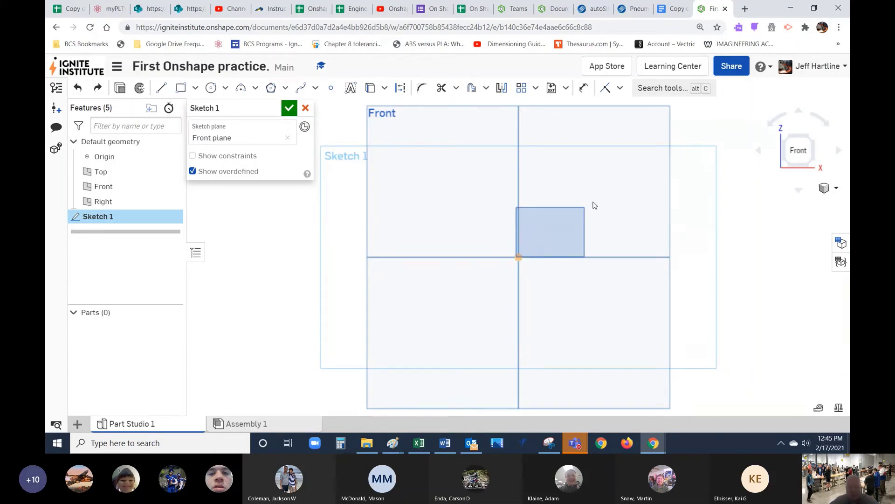
pyautogui.press('Escape')
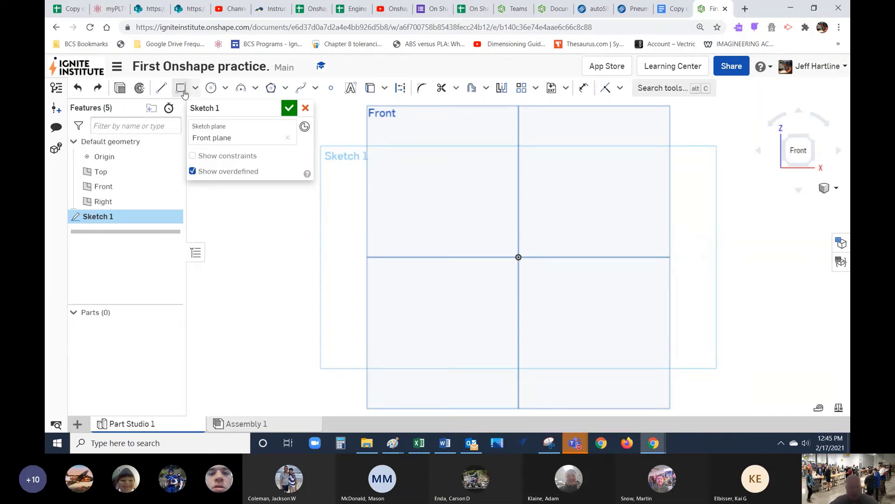
# - Sketch a corner rectangle about 1.79 in wide and 0.94 in high, extending up and right from the origin
pyautogui.click(180, 87)
pyautogui.click(181, 87)
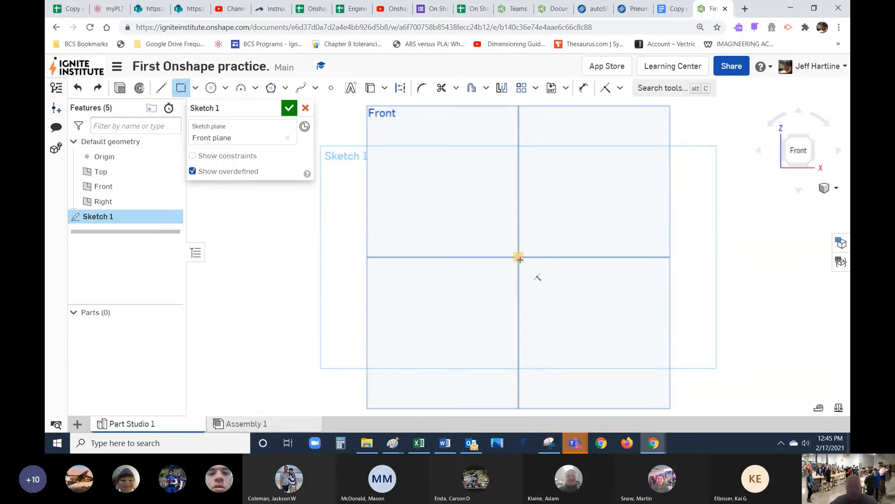
pyautogui.click(518, 257)
pyautogui.click(609, 210)
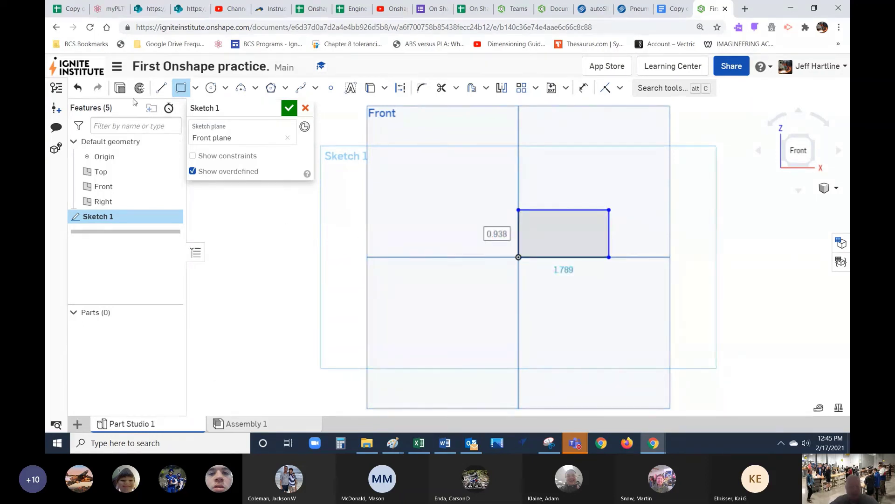
# - Sketch three more corner rectangles around the origin: lower-left about 1.03 by 0.79 in, one lower-right, and upper-left about 1.33 by 0.70 in
pyautogui.click(397, 299)
pyautogui.click(449, 339)
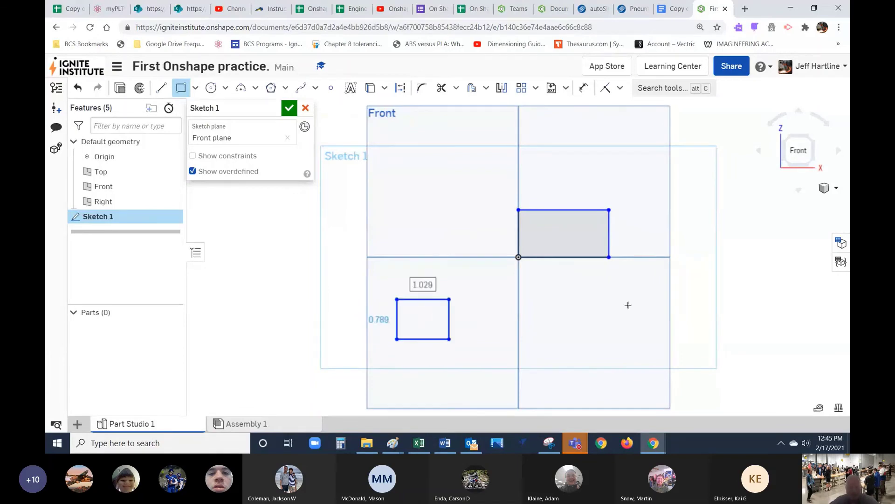
pyautogui.click(578, 306)
pyautogui.click(640, 353)
pyautogui.click(390, 165)
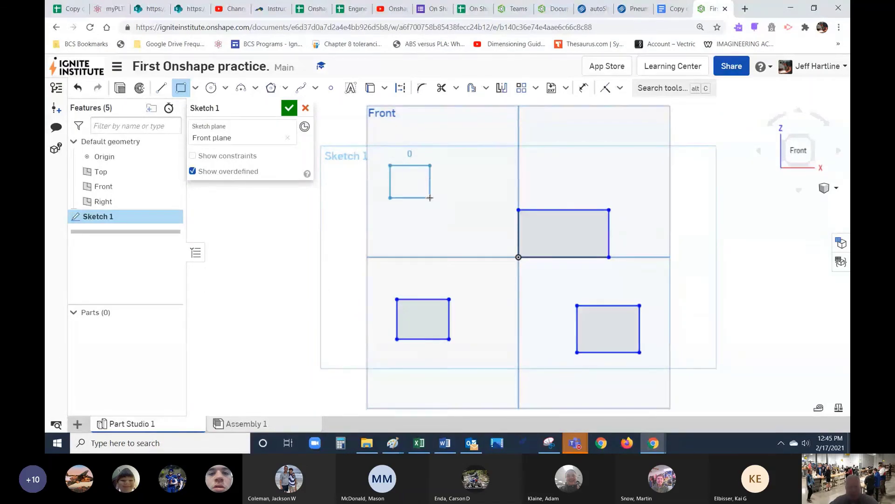
pyautogui.click(457, 200)
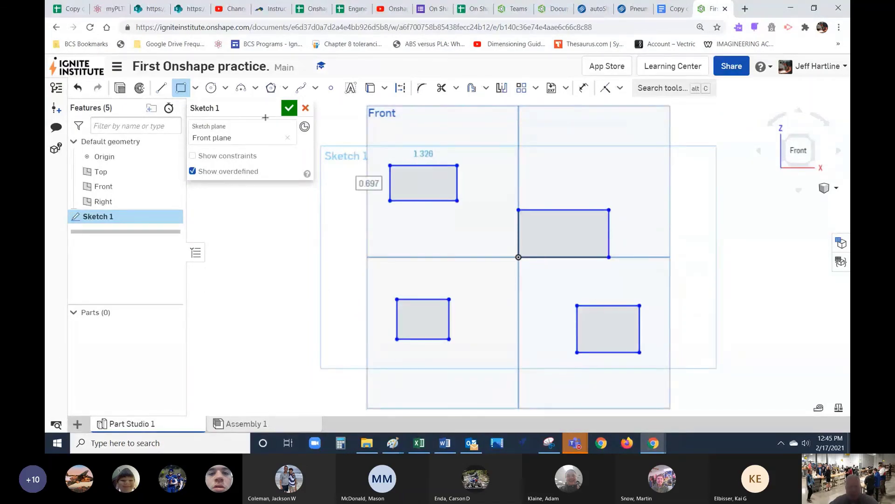
# - Undo all the sketched rectangles and restore only the one that starts at the origin
pyautogui.click(82, 91)
pyautogui.click(82, 91)
pyautogui.click(82, 92)
pyautogui.click(83, 91)
pyautogui.click(84, 93)
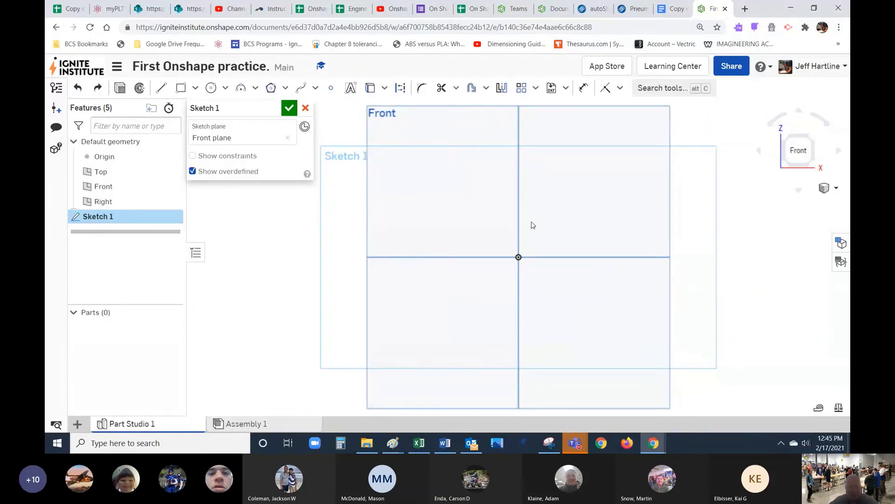
pyautogui.hotkey('ctrl', 'y')
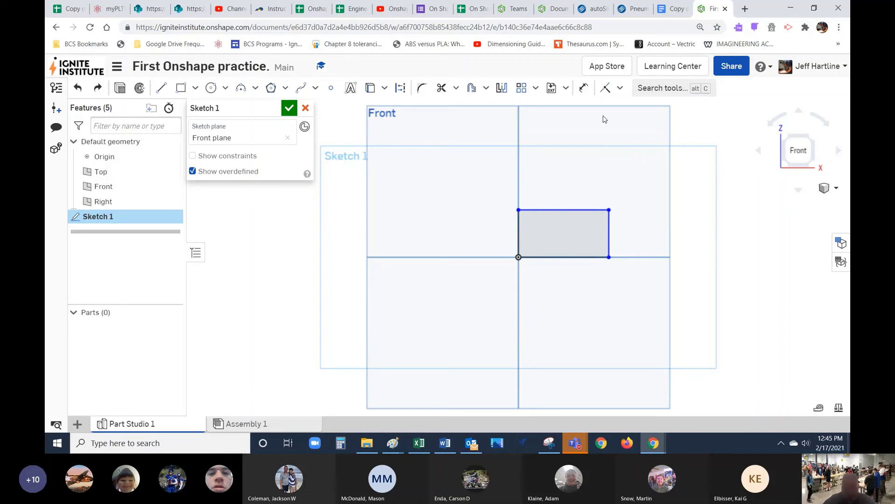
# - Dimension the rectangle's bottom edge and set its width to 1.5 in
pyautogui.click(585, 89)
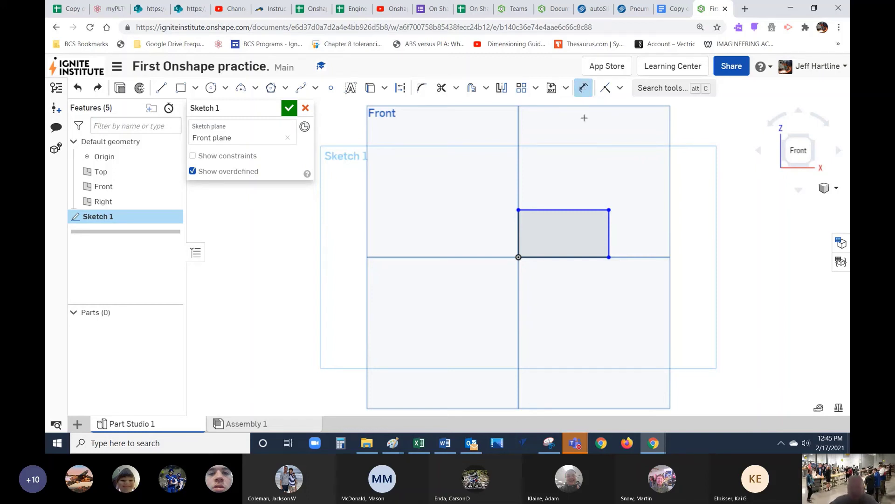
pyautogui.click(560, 257)
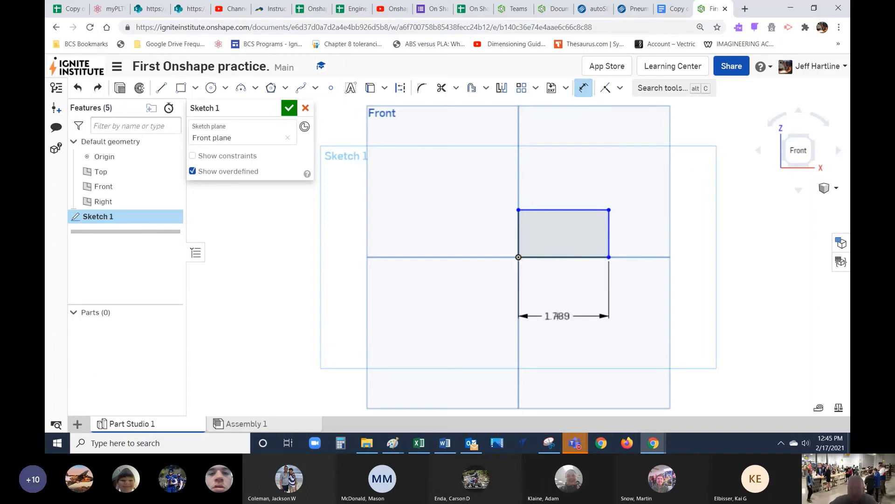
pyautogui.click(595, 320)
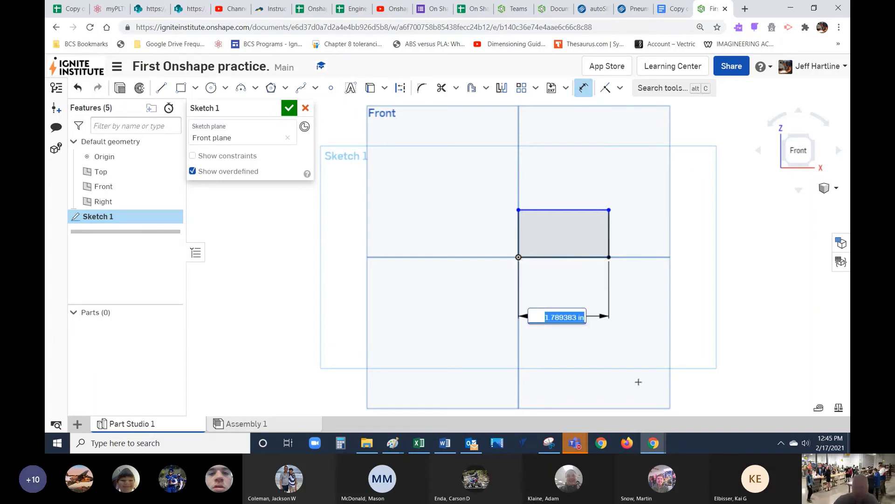
pyautogui.write('1.5')
pyautogui.press('Return')
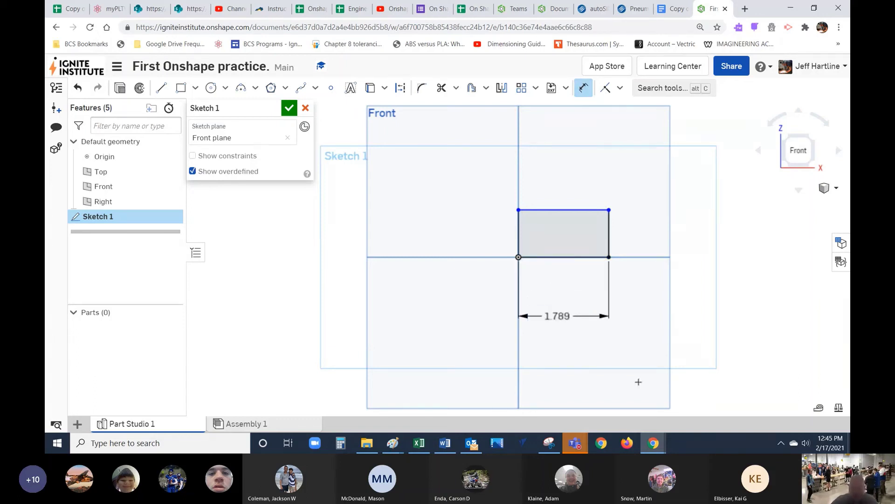
# - Dimension the rectangle's right edge and set its height to 2 in
pyautogui.click(594, 239)
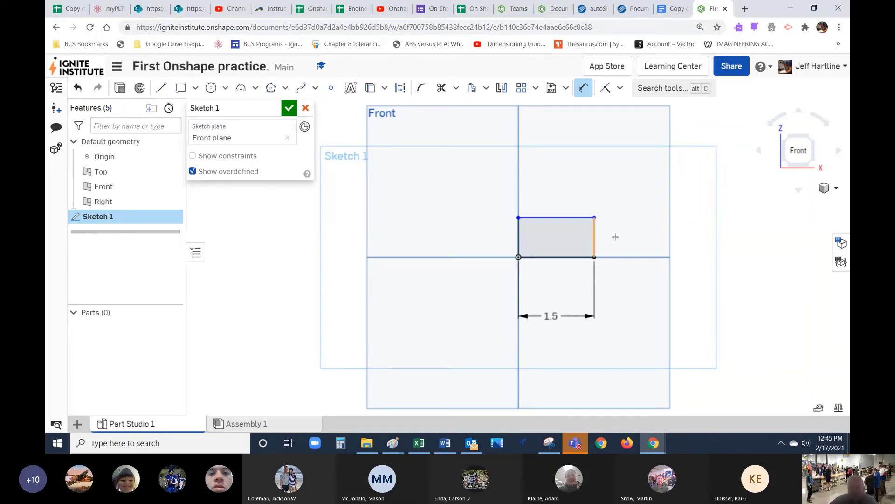
pyautogui.click(634, 238)
pyautogui.write('2')
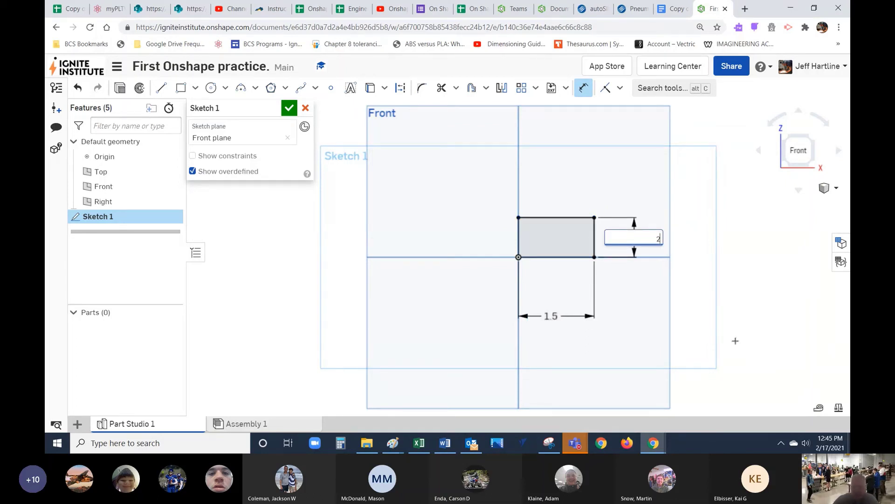
pyautogui.press('Return')
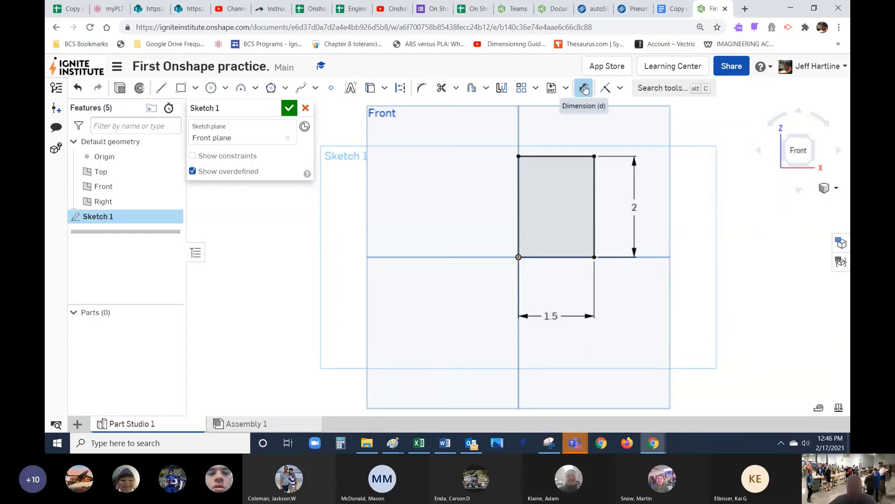
# - Undo the rectangle's width and height dimensions
pyautogui.click(78, 89)
pyautogui.click(79, 90)
pyautogui.click(79, 91)
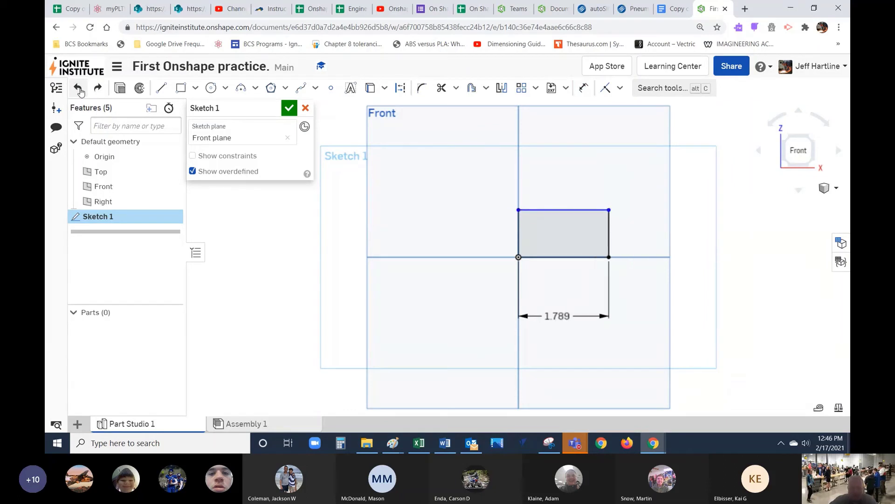
pyautogui.click(80, 91)
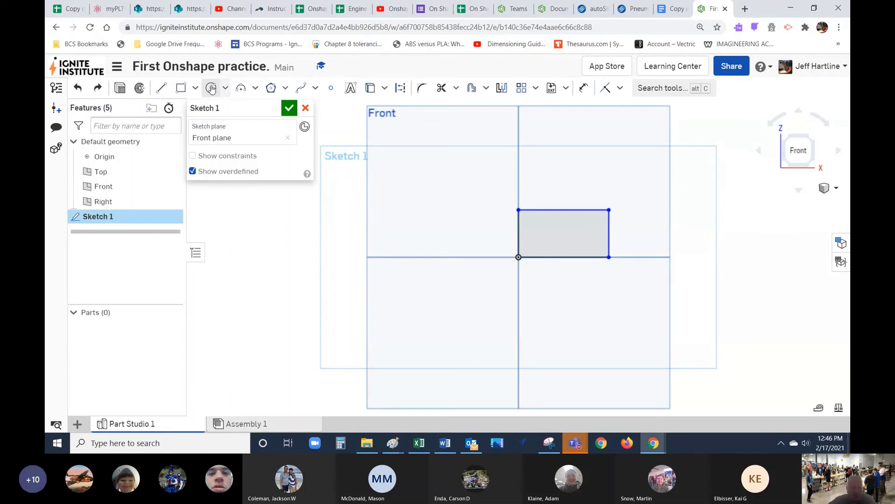
# - Sketch a center point circle about 0.69 in in diameter at the middle of the rectangle and finish the sketch
pyautogui.click(225, 88)
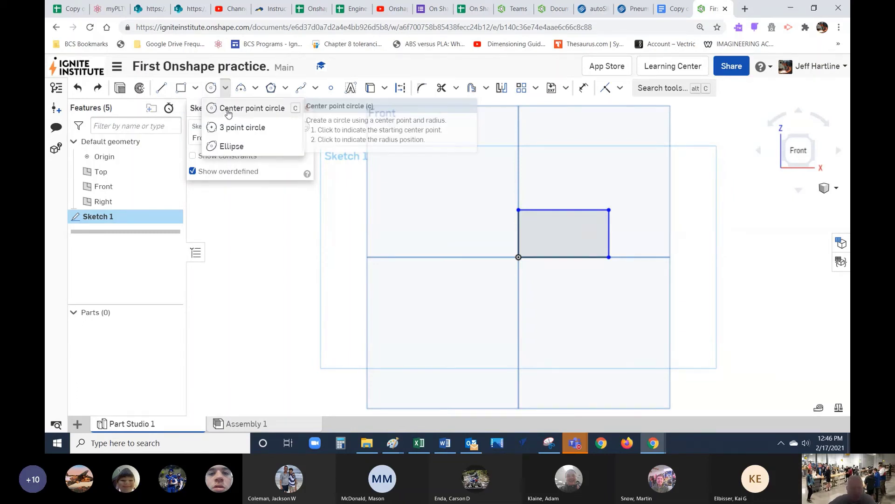
pyautogui.click(227, 107)
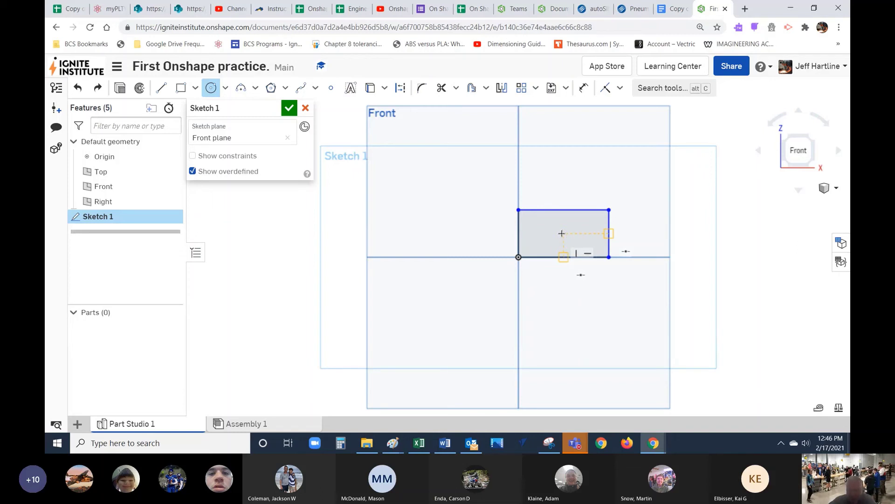
pyautogui.click(562, 233)
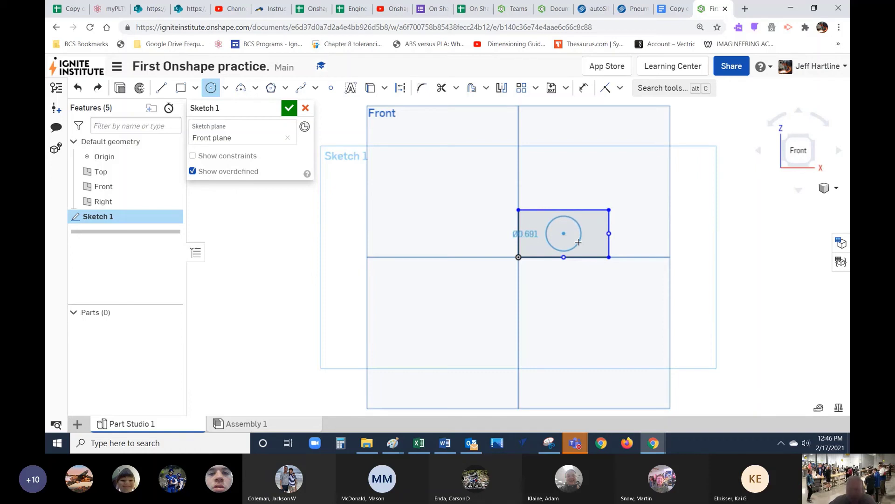
pyautogui.click(578, 242)
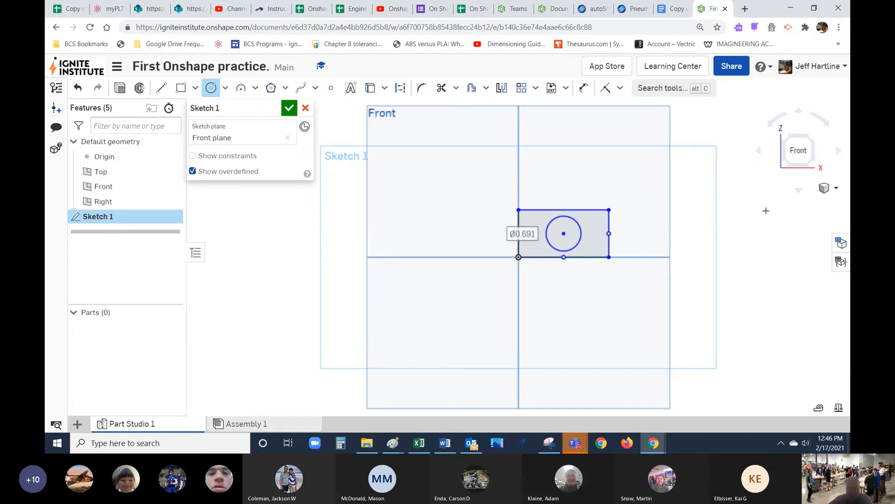
pyautogui.click(813, 136)
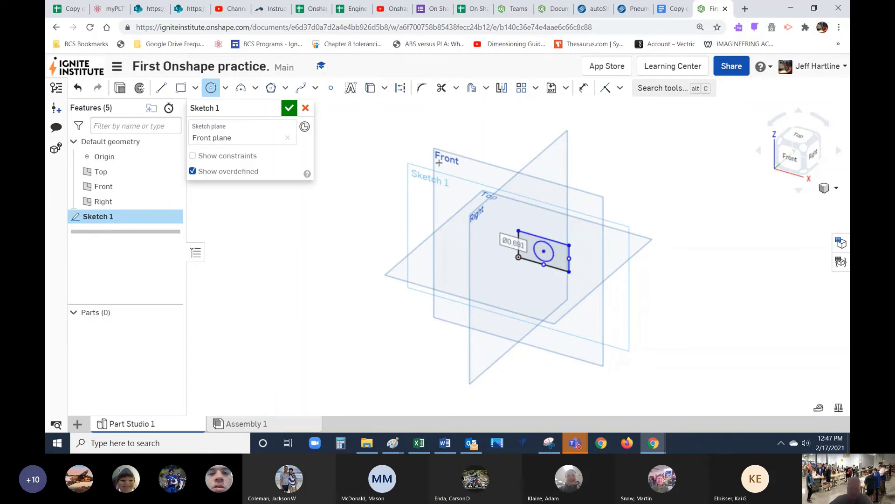
pyautogui.click(289, 109)
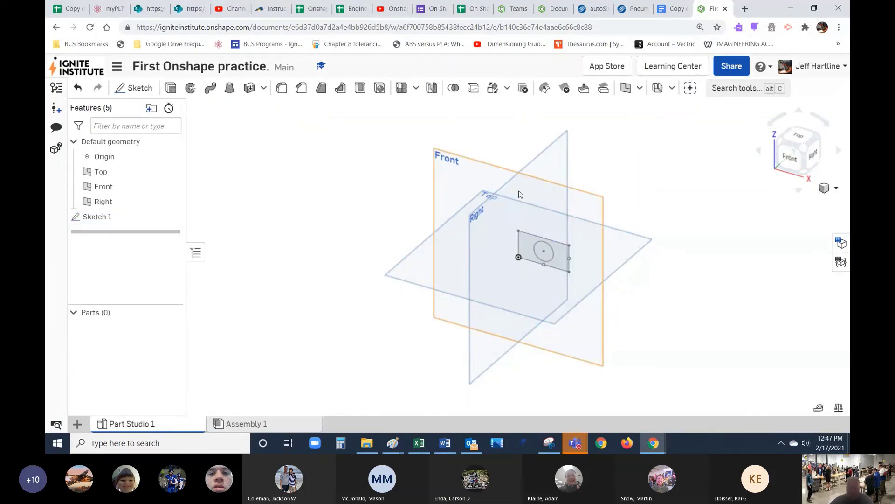
# - Set up a new solid Extrude of the circle region with the Blind end type and a depth of 2 in
pyautogui.scroll(3, 623, 280)
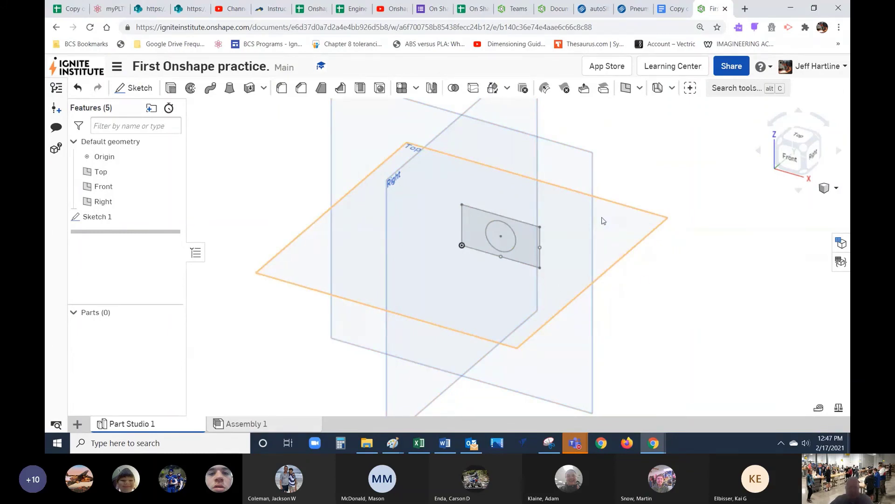
pyautogui.click(170, 89)
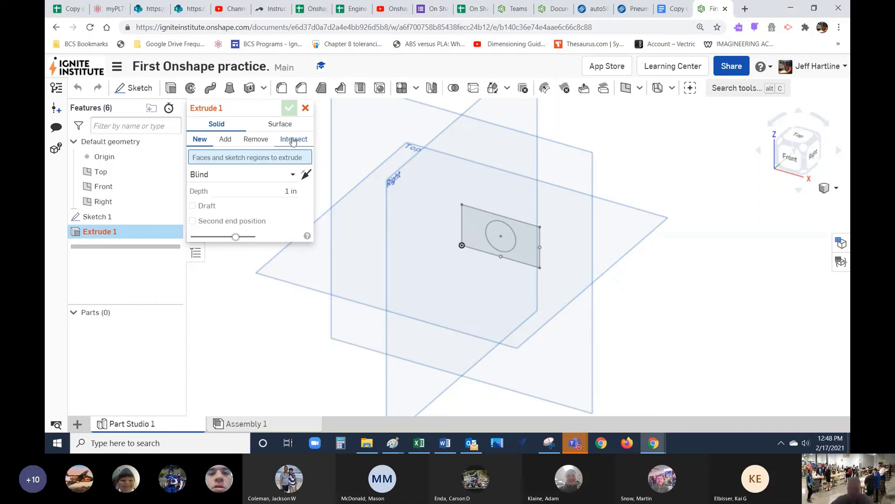
pyautogui.click(293, 176)
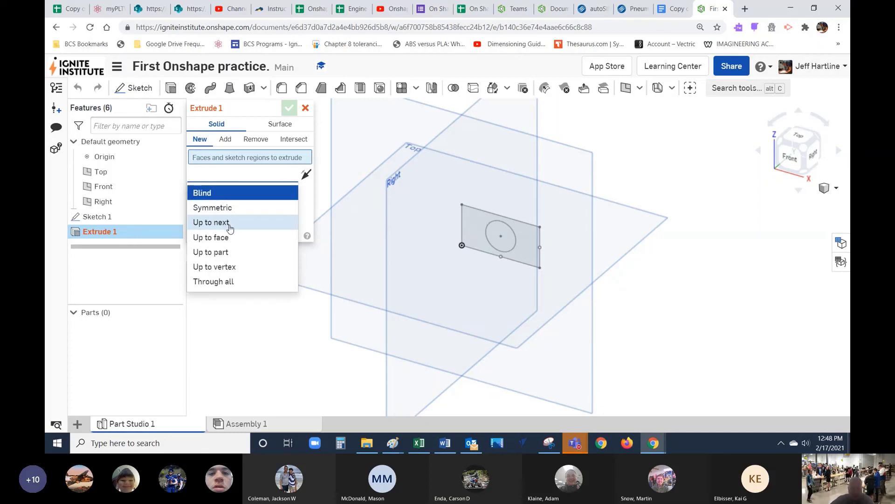
pyautogui.click(221, 195)
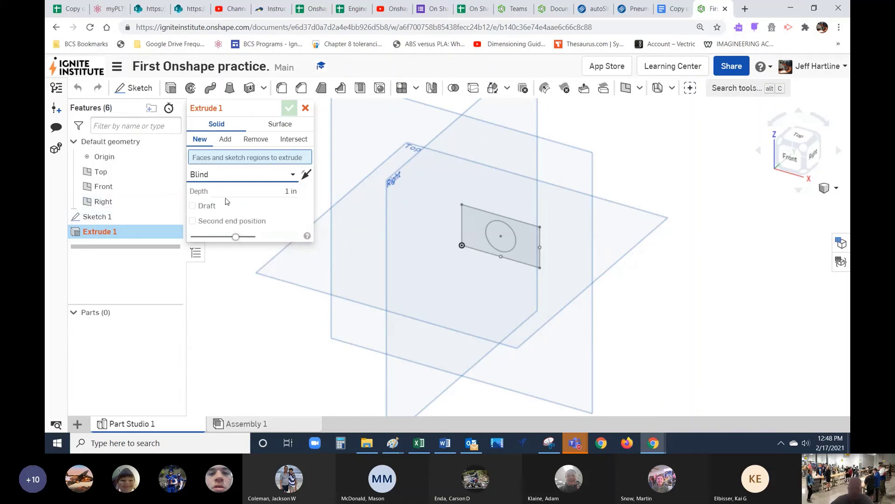
pyautogui.click(287, 191)
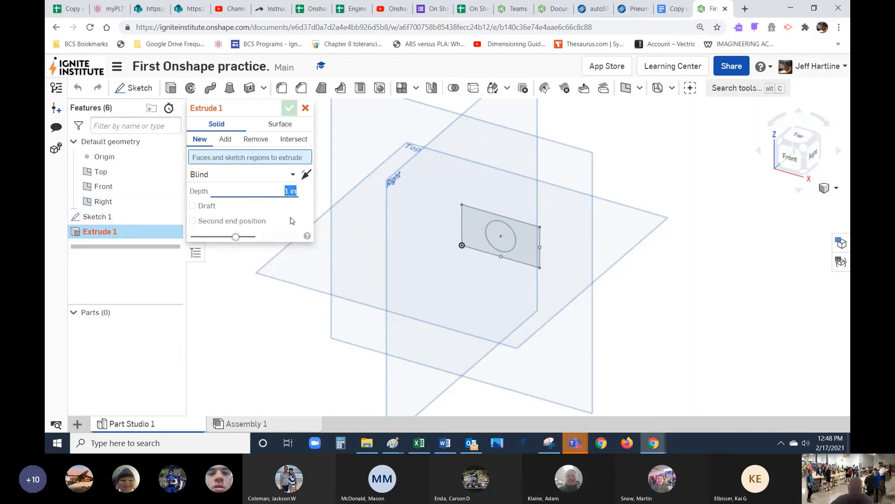
pyautogui.write('2')
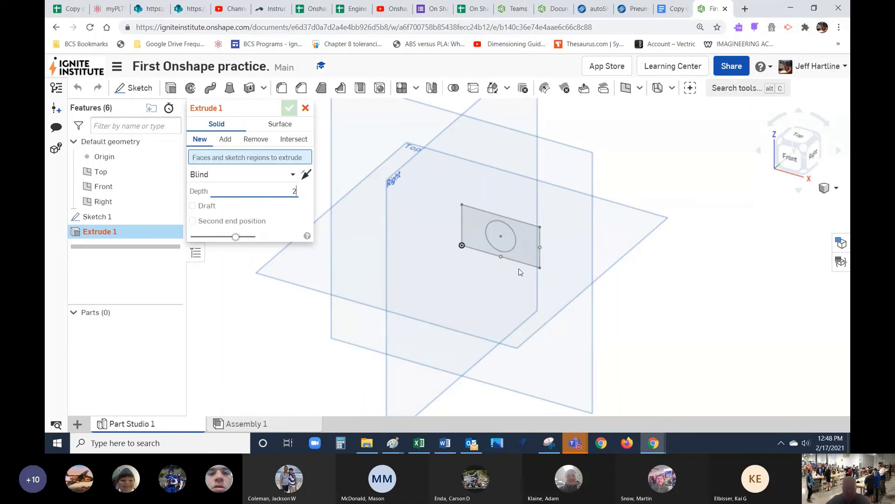
pyautogui.click(502, 235)
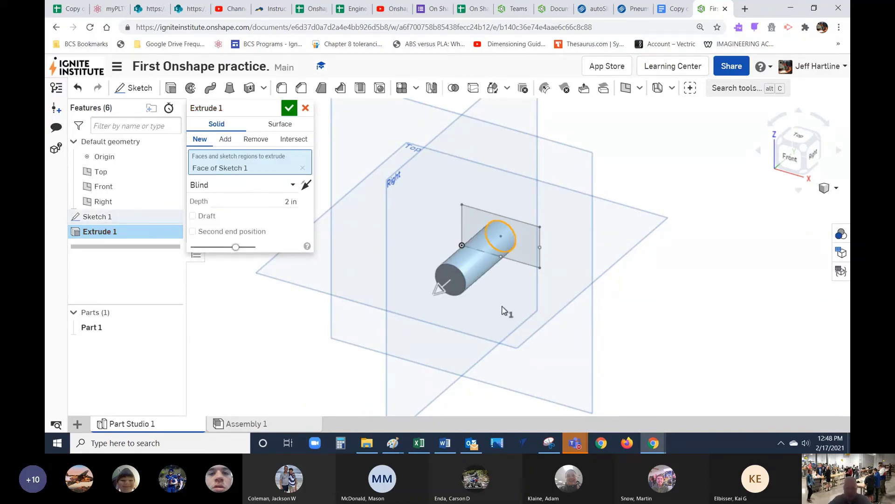
# - Replace the extrude's circle region with the rectangle region surrounding the circle and accept the extrusion
pyautogui.click(303, 168)
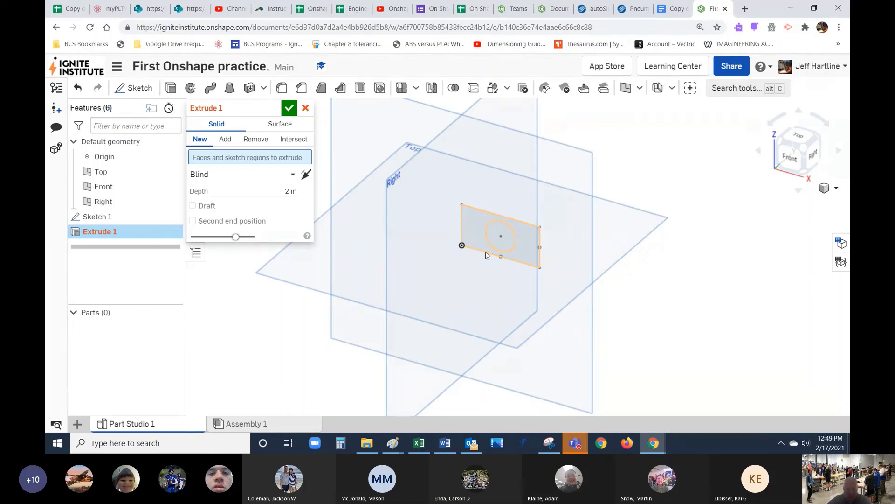
pyautogui.click(527, 240)
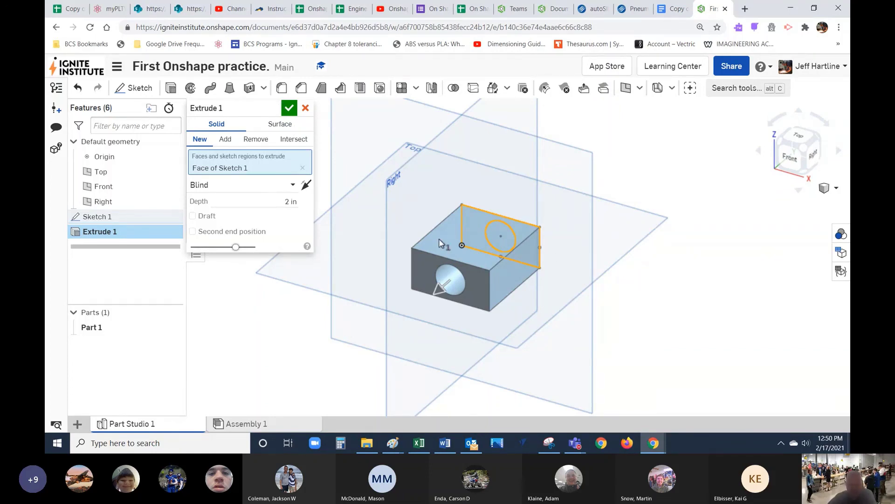
pyautogui.click(289, 109)
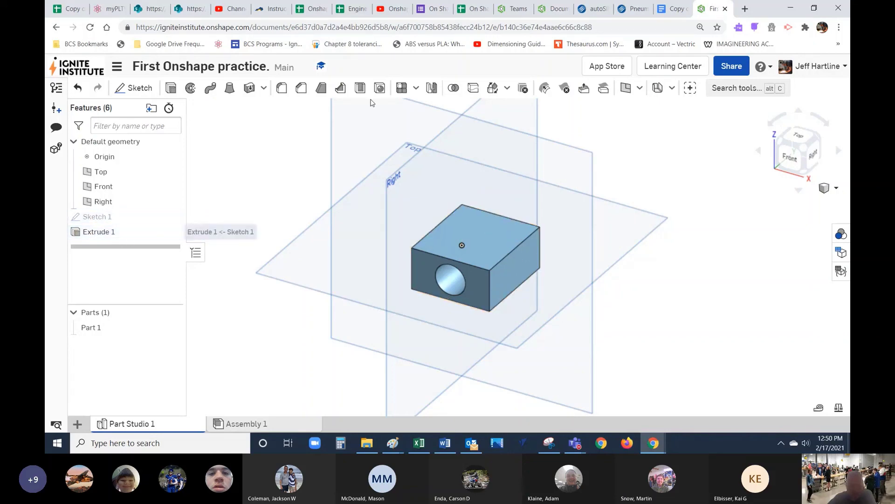
# - Chamfer the block's upper front edge with an equal distance of 0.2 in
pyautogui.hotkey('shift', 'c')
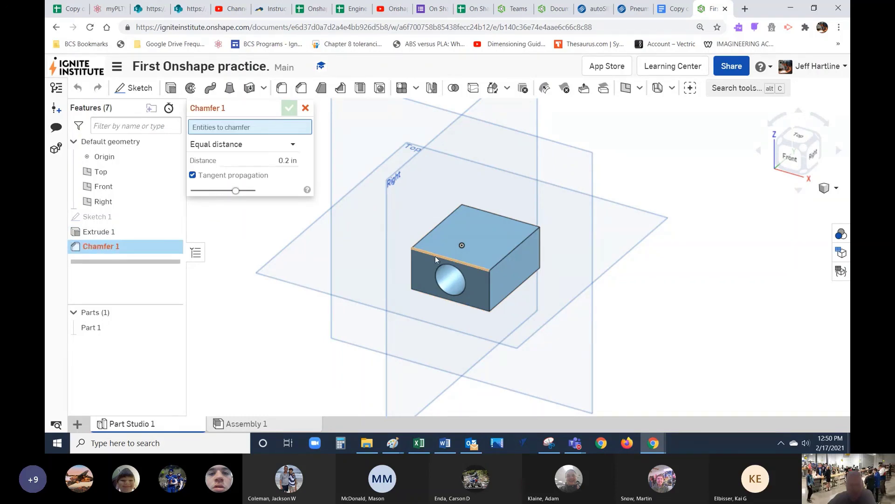
pyautogui.click(415, 248)
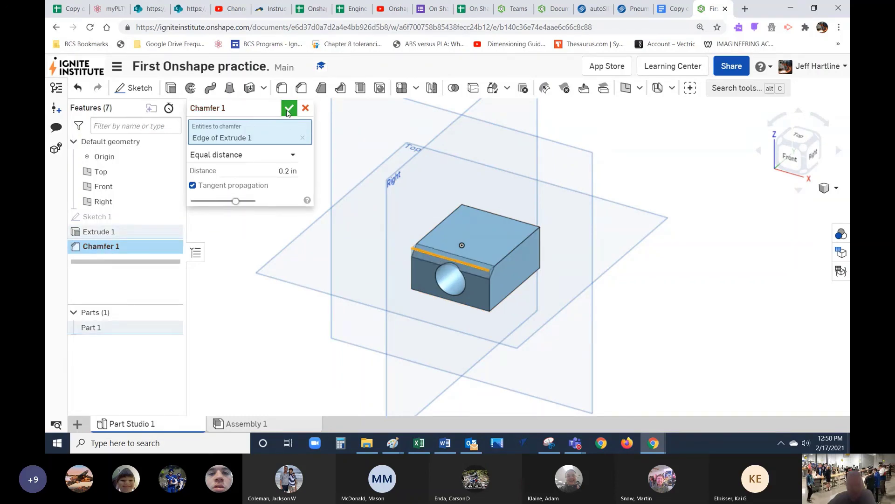
pyautogui.click(289, 108)
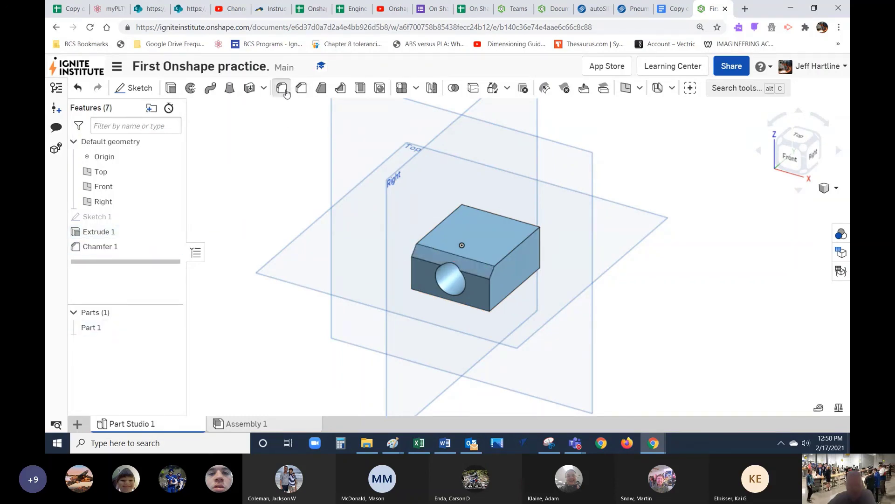
# - Fillet the vertical edge between the block's front and right faces with a circular 0.2 in radius
pyautogui.click(281, 88)
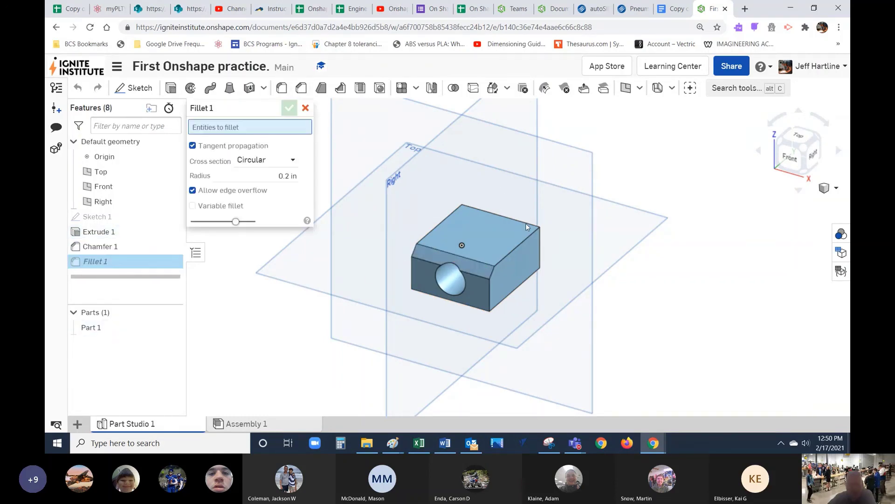
pyautogui.click(488, 298)
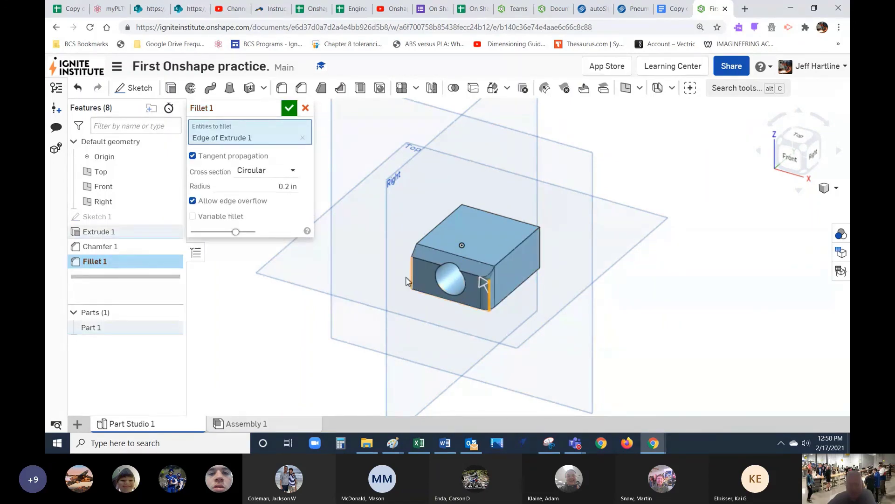
pyautogui.click(289, 107)
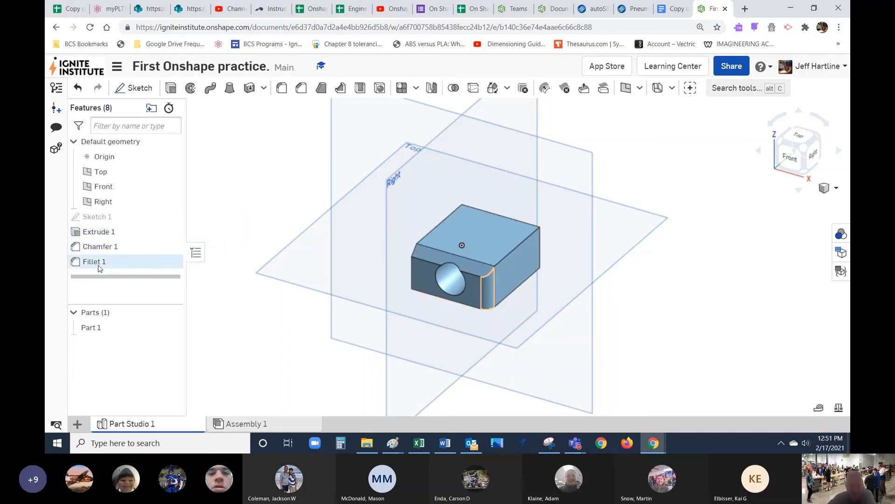
# - Highlight the fillet, chamfer and extrude features together on the model, then clear the selection
pyautogui.click(126, 268)
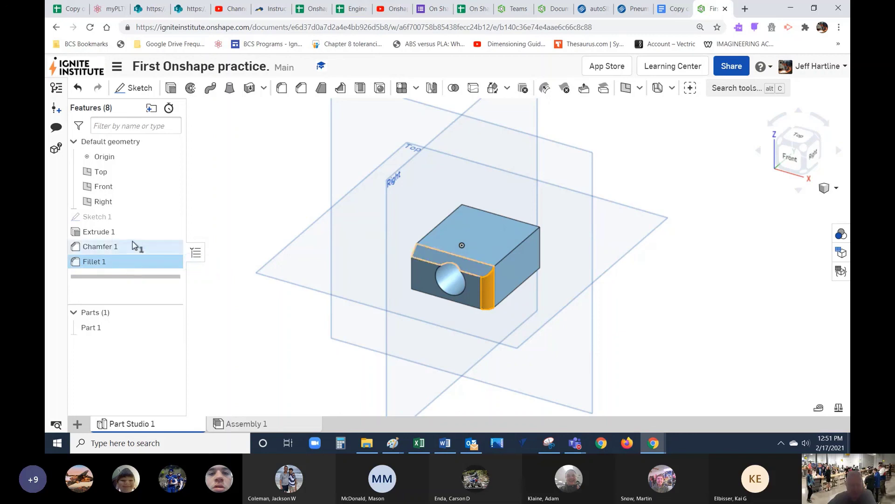
pyautogui.keyDown('shift'); pyautogui.click(132, 250); pyautogui.keyUp('shift')
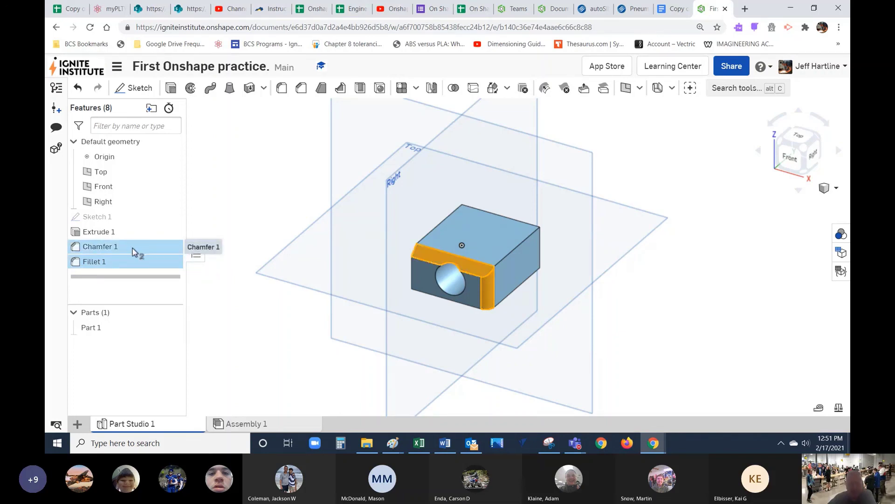
pyautogui.keyDown('shift'); pyautogui.click(132, 232); pyautogui.keyUp('shift')
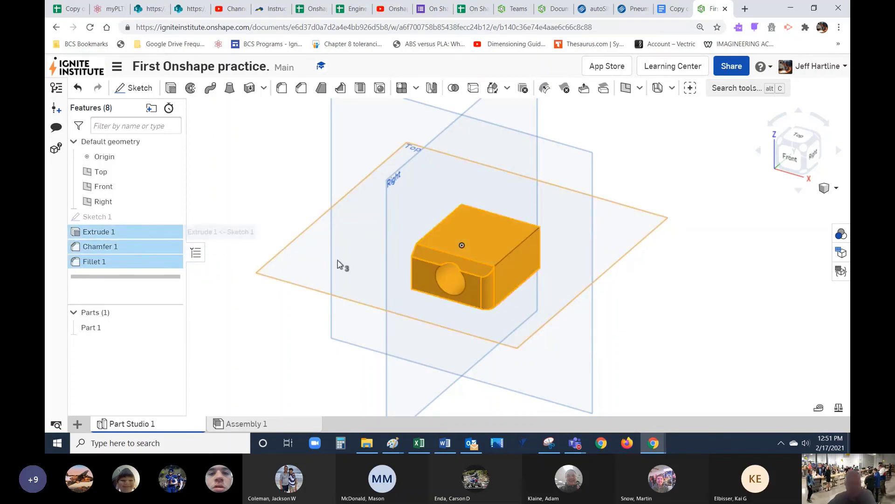
pyautogui.click(257, 306)
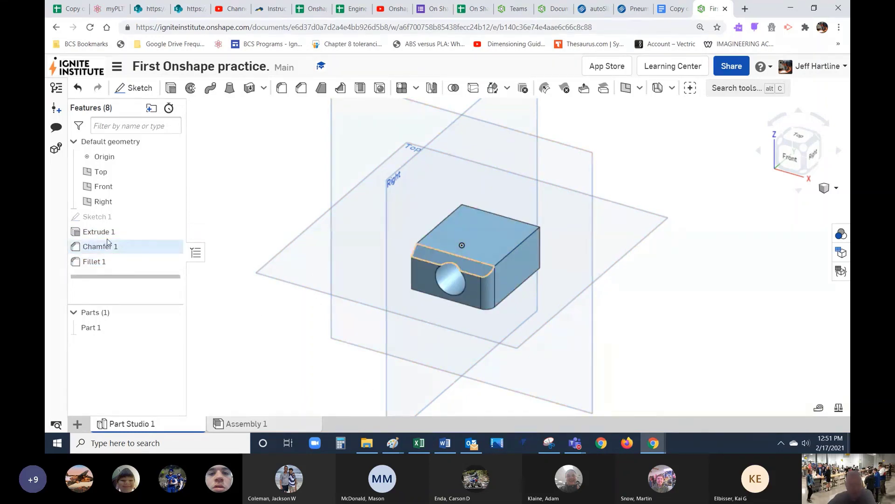
# - Edit Sketch 1 to enlarge the rectangle by moving its upper corner outward, and accept the sketch
pyautogui.rightClick(121, 220)
pyautogui.click(139, 238)
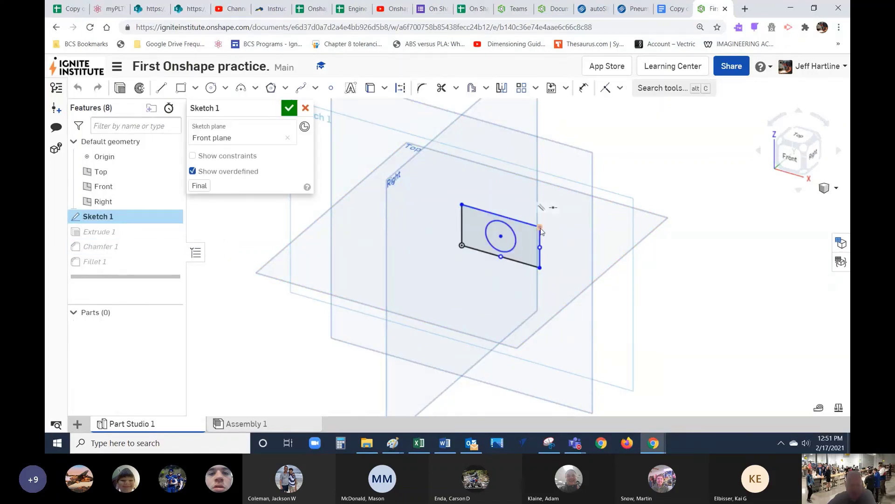
pyautogui.moveTo(540, 227)
pyautogui.mouseDown()
pyautogui.moveTo(633, 195)
pyautogui.moveTo(723, 180)
pyautogui.mouseUp()
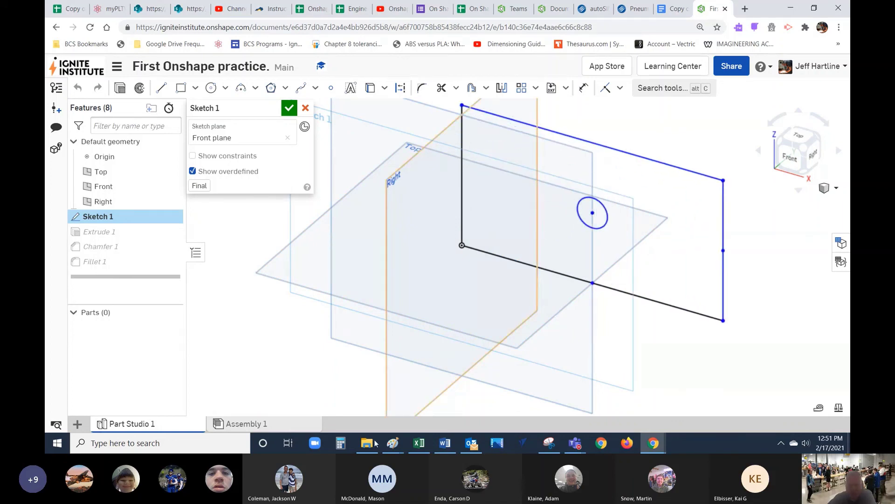
pyautogui.click(289, 108)
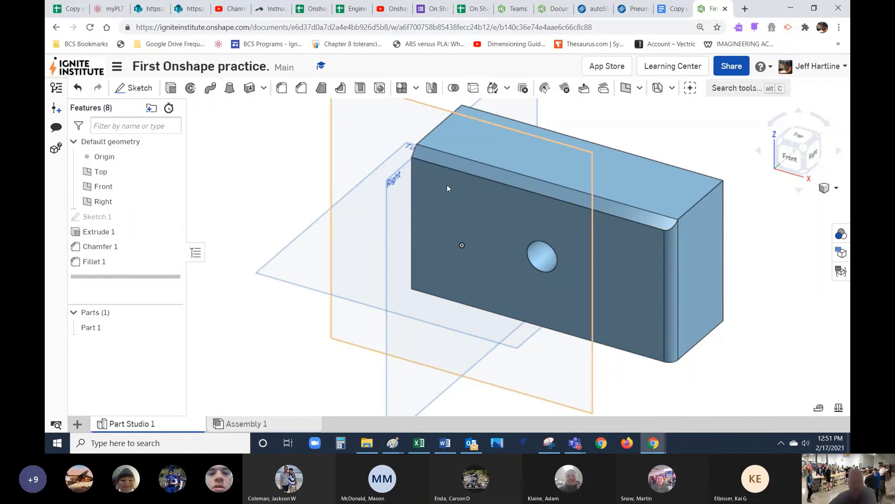
# - Undo the sketch resize, the fillet and the chamfer on the block
pyautogui.click(77, 92)
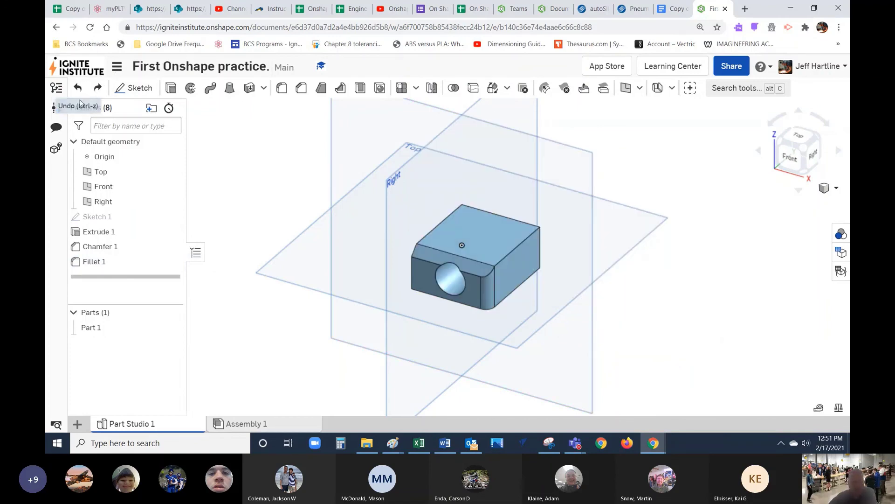
pyautogui.click(77, 91)
pyautogui.click(77, 90)
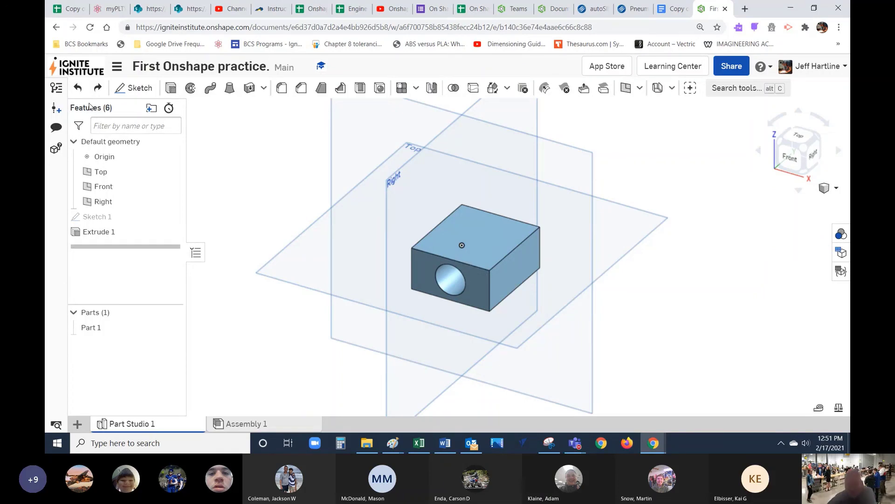
# - Switch to Snipping Tool and capture a new snip of the Onshape window showing the block with its hole
pyautogui.click(550, 443)
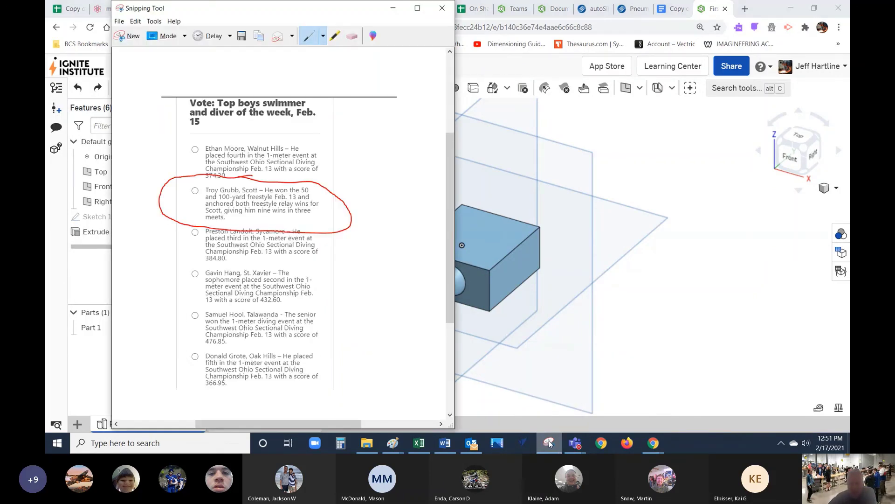
pyautogui.click(126, 37)
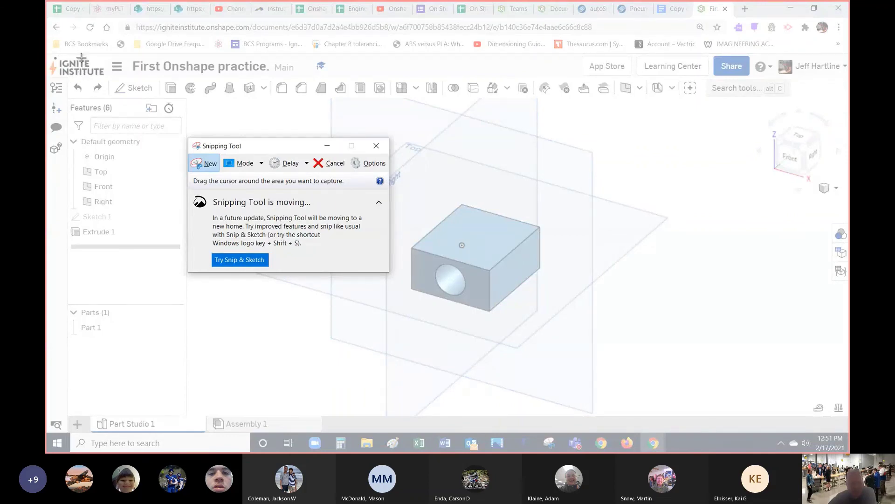
pyautogui.moveTo(48, 50); pyautogui.dragTo(848, 438)
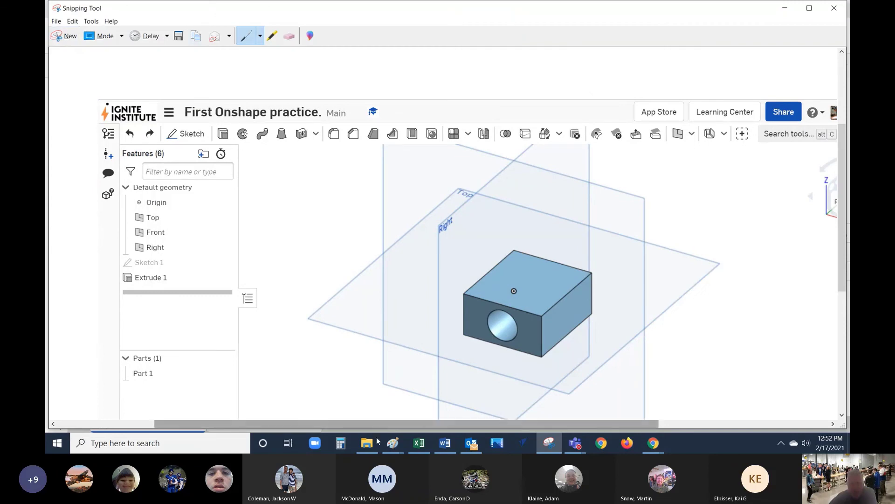
pyautogui.moveTo(520, 424); pyautogui.dragTo(551, 423)
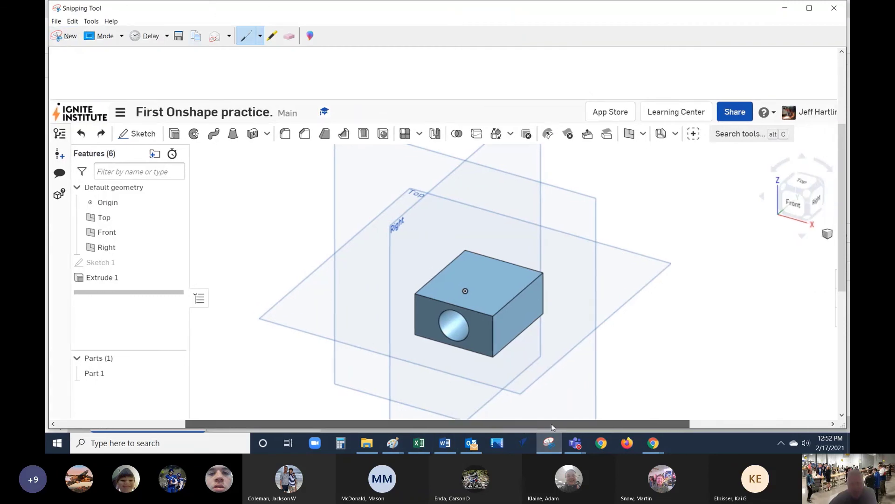